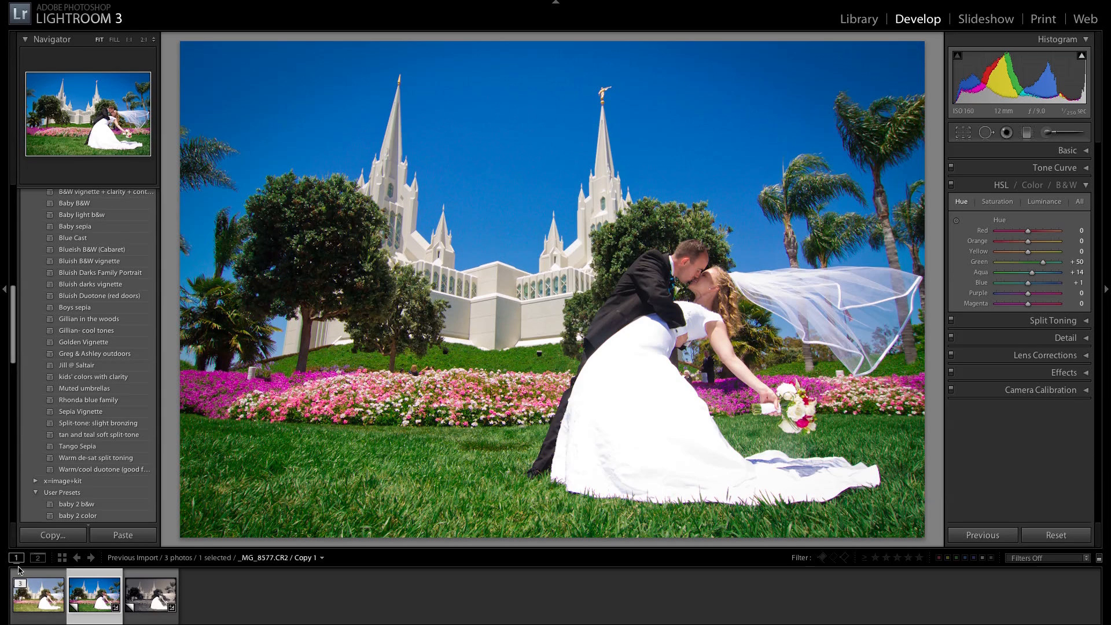
Compare the unedited wedding photo with its edited color copy, ending on the original
left_click(23, 579)
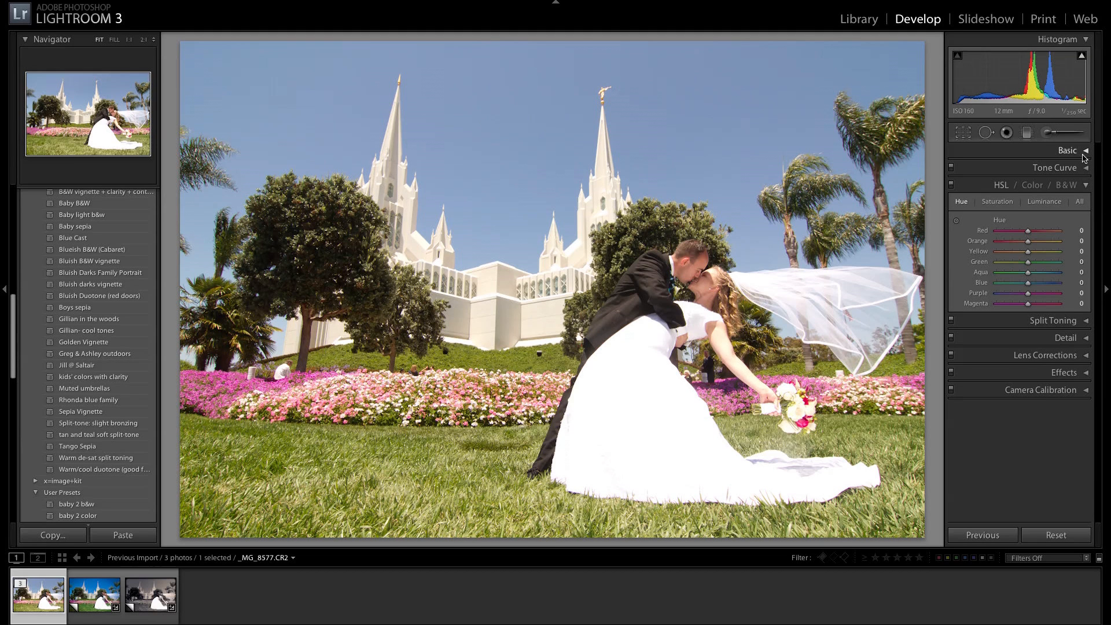
left_click(97, 595)
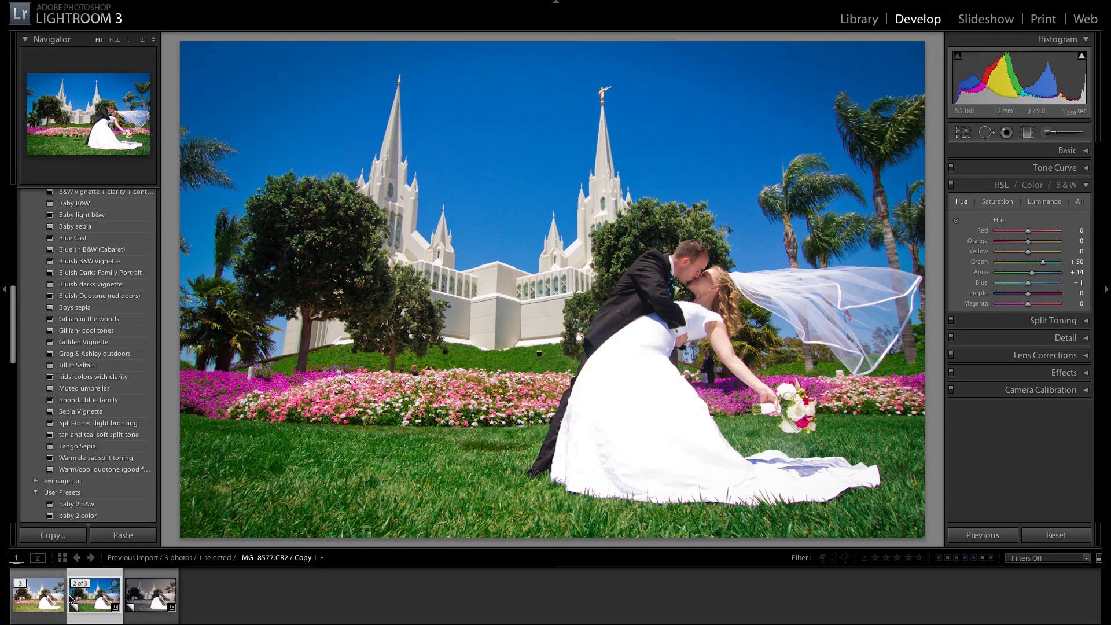
left_click(39, 595)
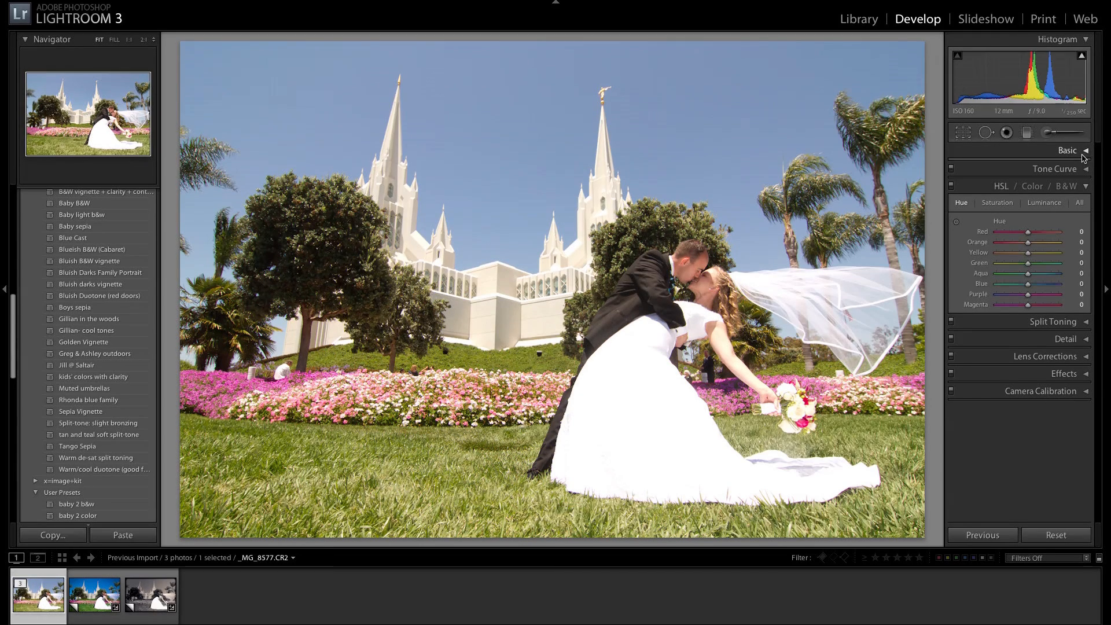
Try lowering the original photo's exposure to -3.60 and brightening it again, and undo the exposure changes
left_click(1071, 151)
left_click_drag(1030, 244, 1003, 246)
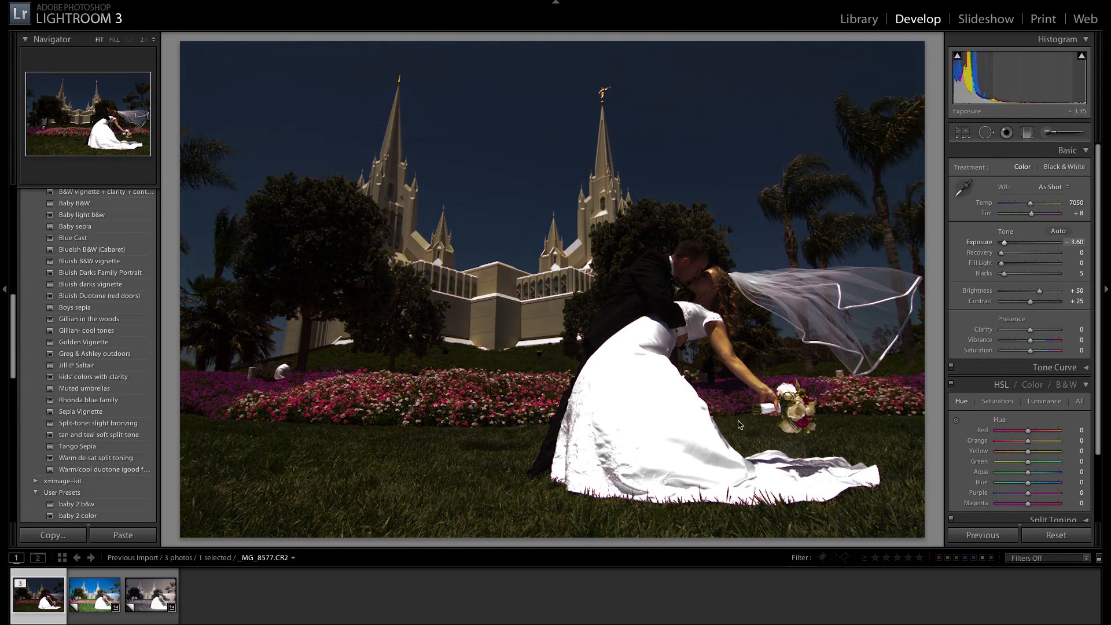
left_click(632, 386)
left_click(644, 380)
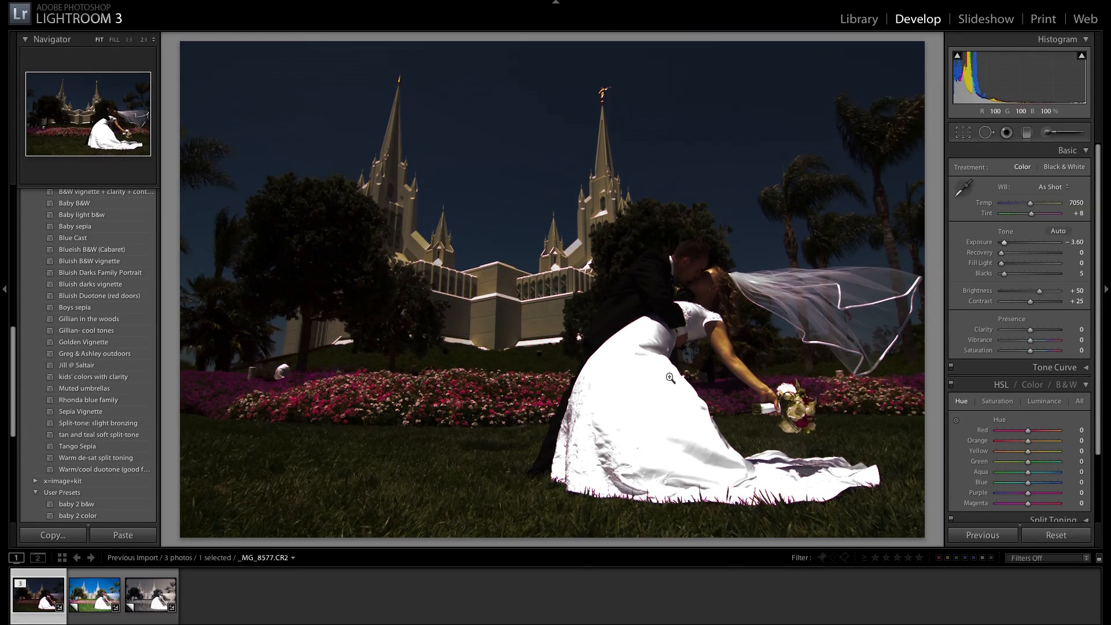
left_click_drag(1005, 245, 1036, 245)
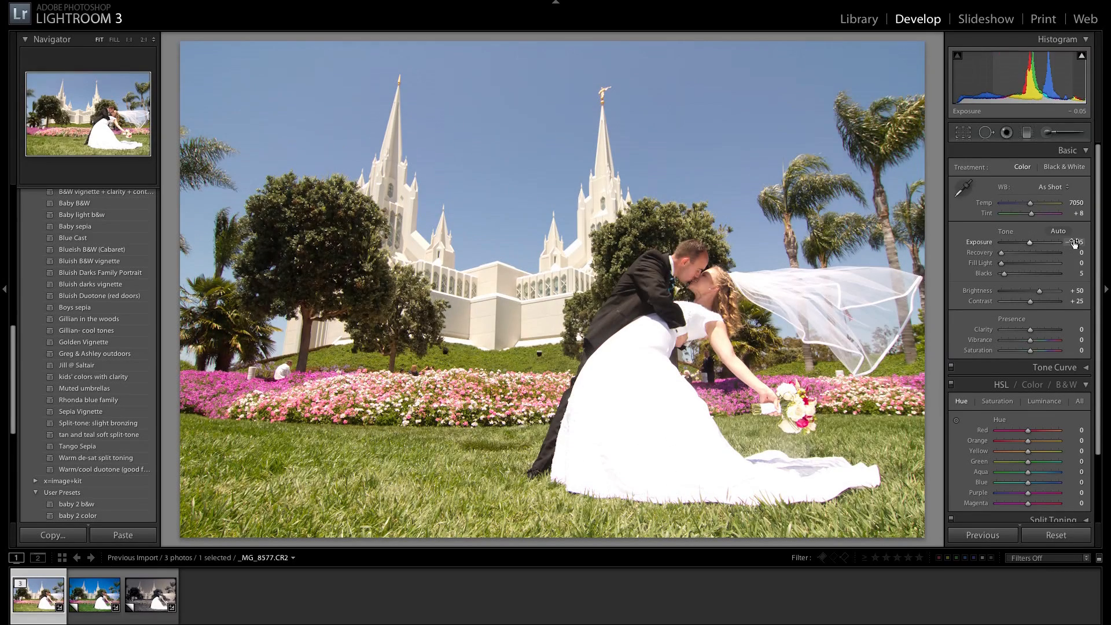
key("ctrl+z")
key("ctrl+z")
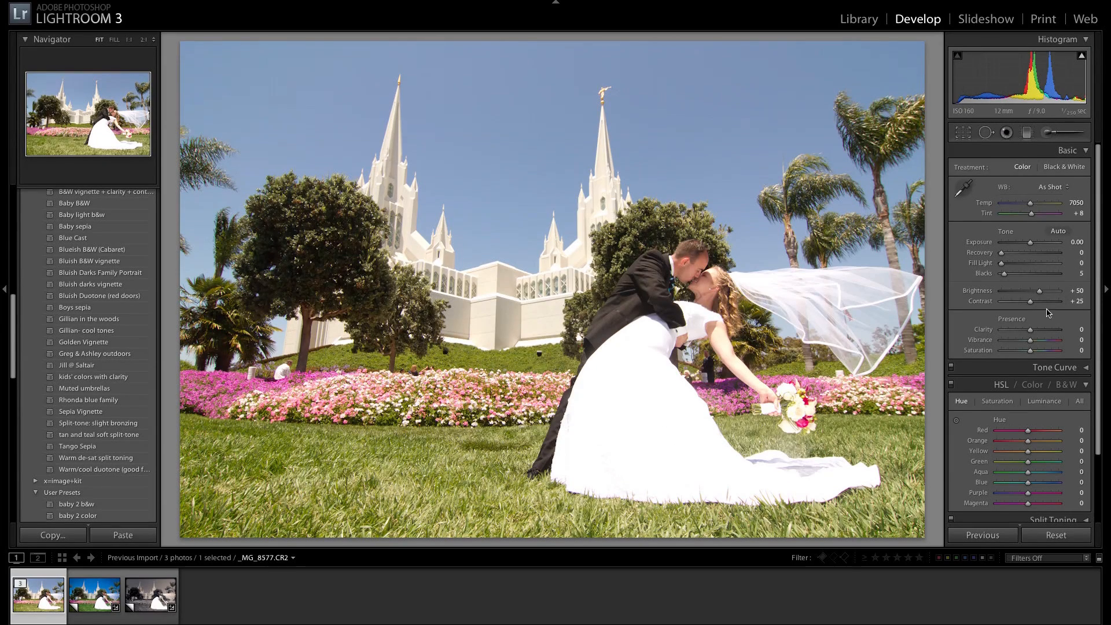
Try lowering the Darks region of the tone curve to -27 and undo it
left_click(1070, 372)
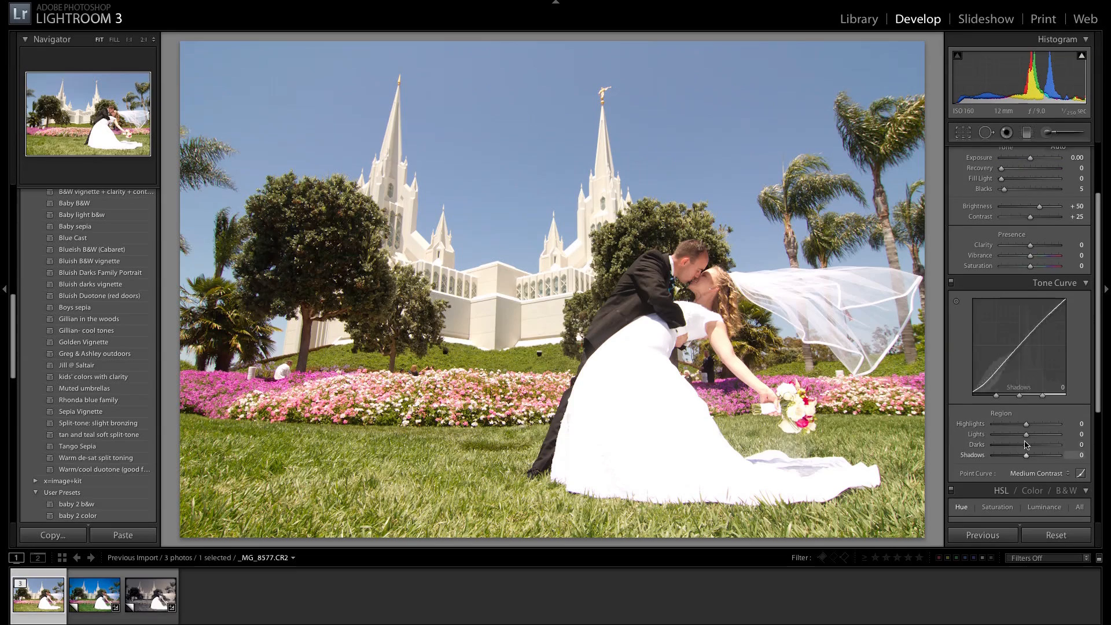
left_click(1016, 447)
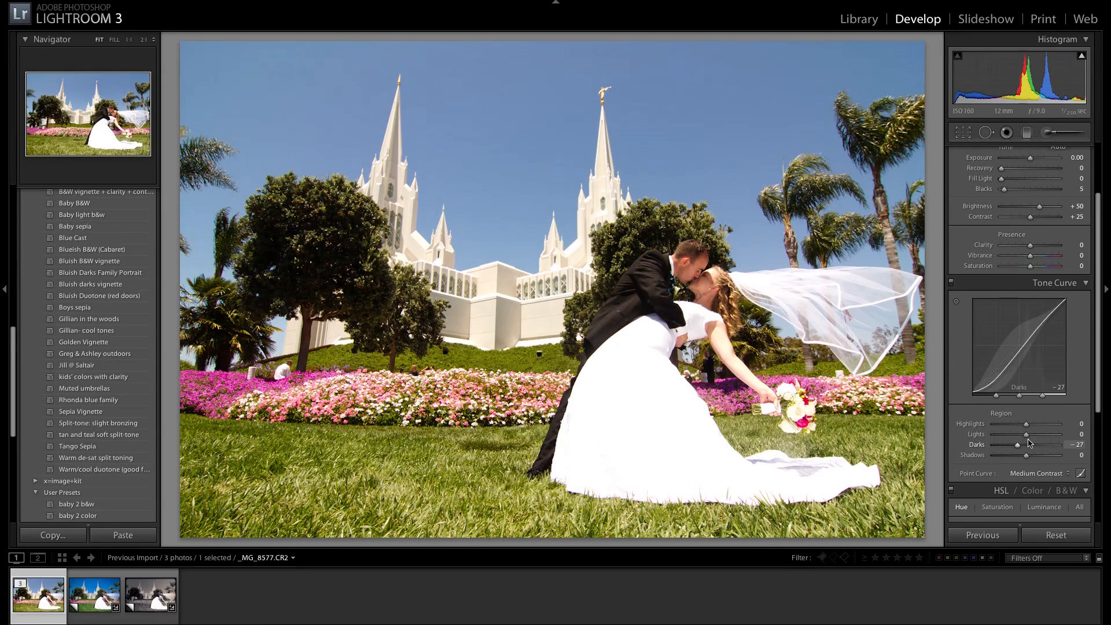
key("ctrl+z")
Set the tone curve's Lights to -30, Highlights to -9 and Shadows to -18
left_click(1017, 434)
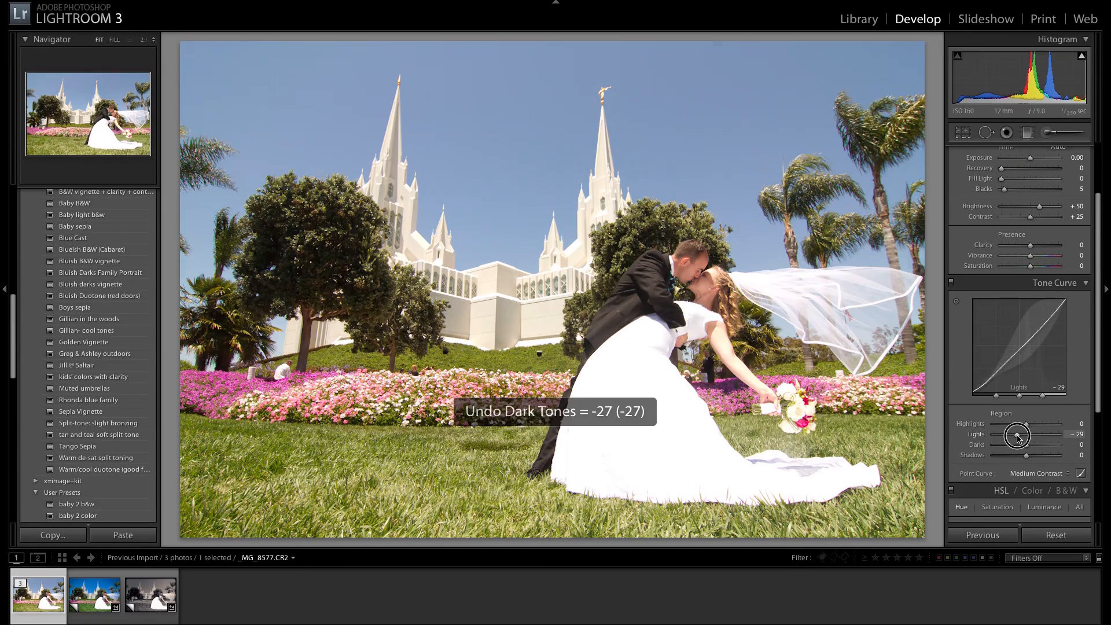
left_click_drag(1017, 436, 1017, 436)
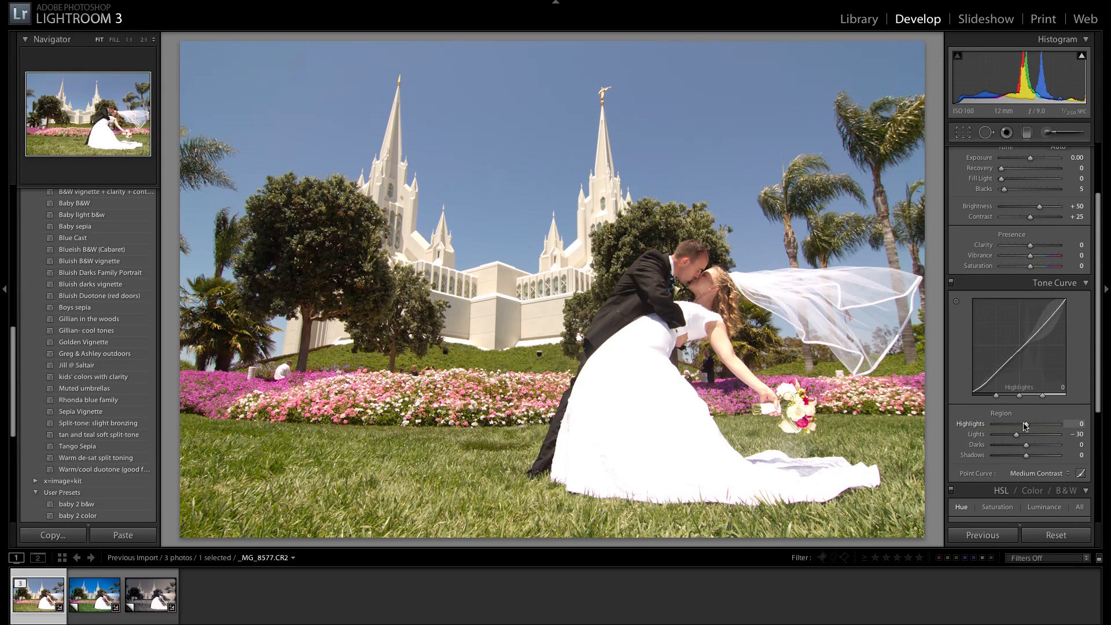
left_click(1024, 424)
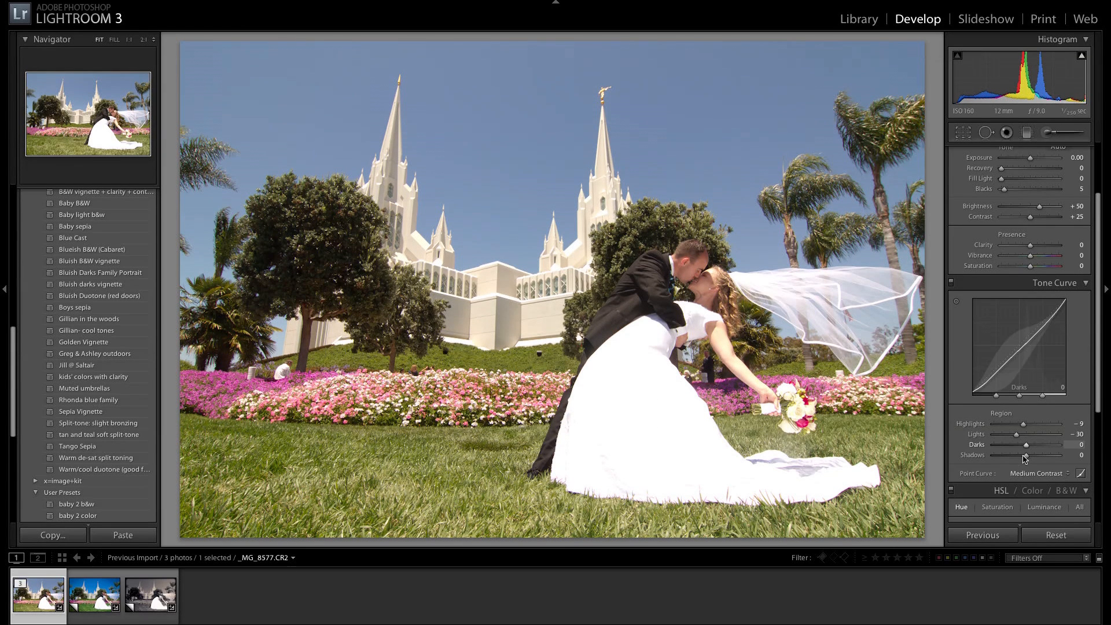
left_click_drag(1025, 457, 1018, 458)
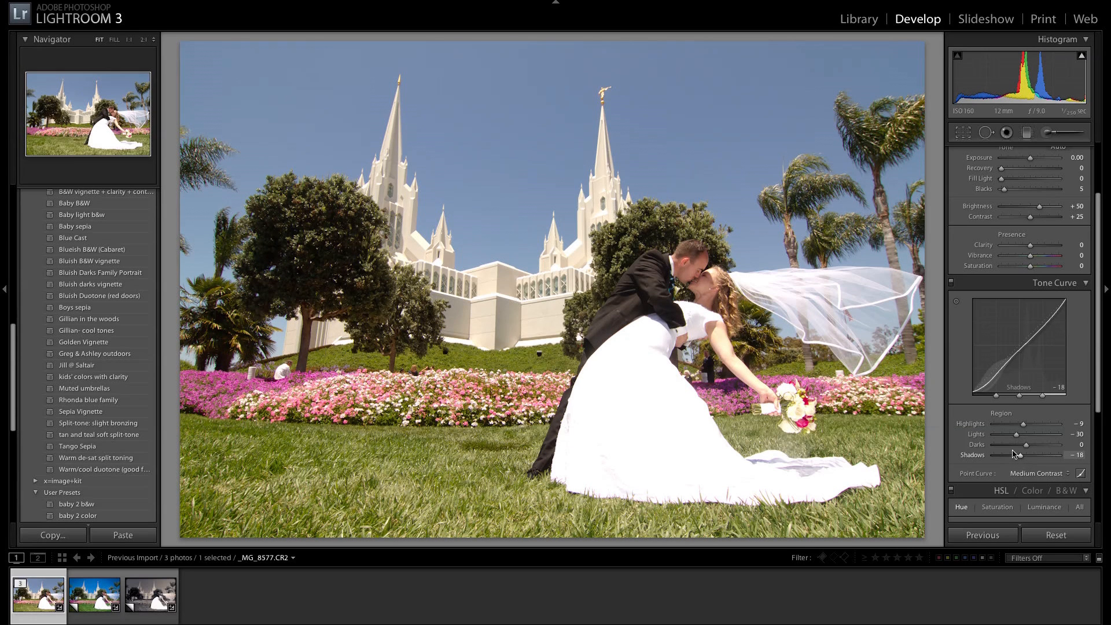
Cool the photo's white balance by setting the temperature to 6000
scroll(1066, 255, "up", 3)
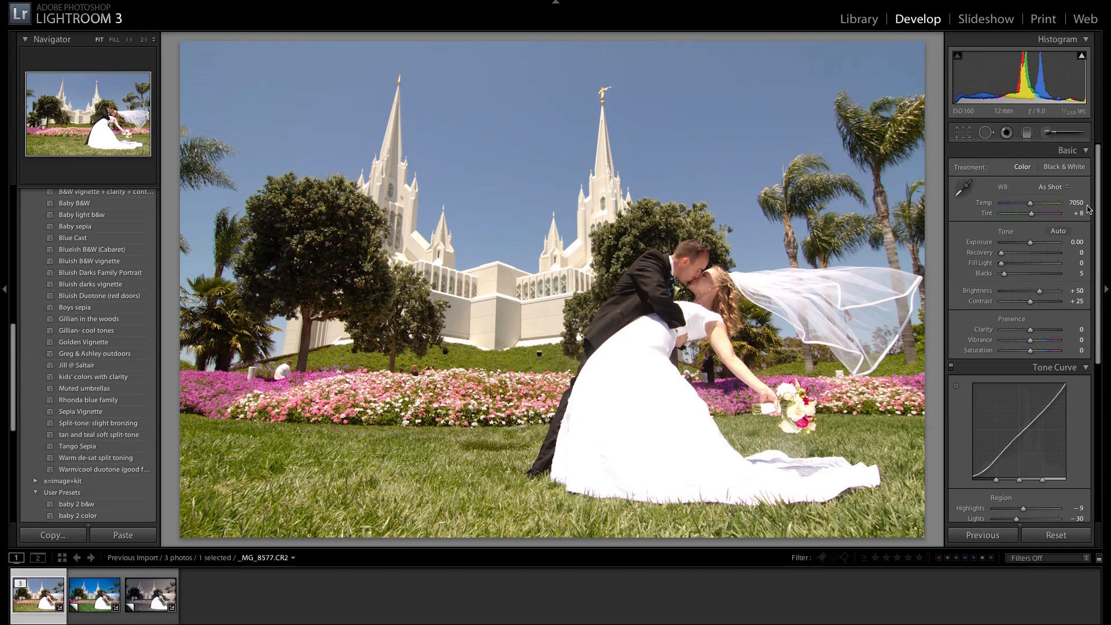
left_click_drag(1031, 207, 1024, 209)
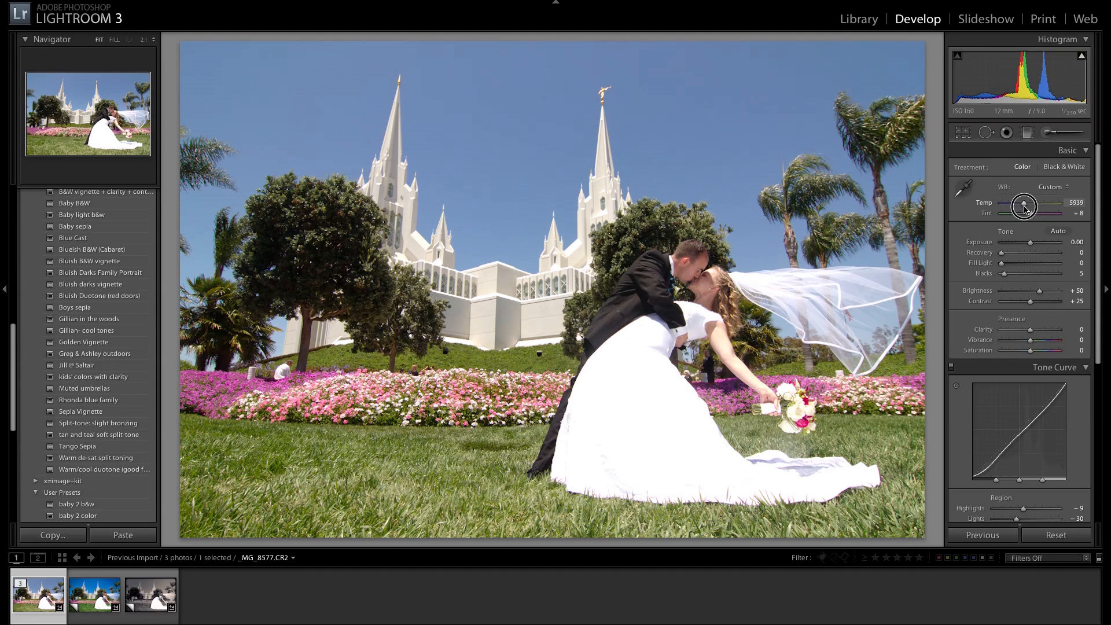
left_click_drag(1024, 210, 1028, 211)
left_click(1080, 203)
type("6000")
key("Tab")
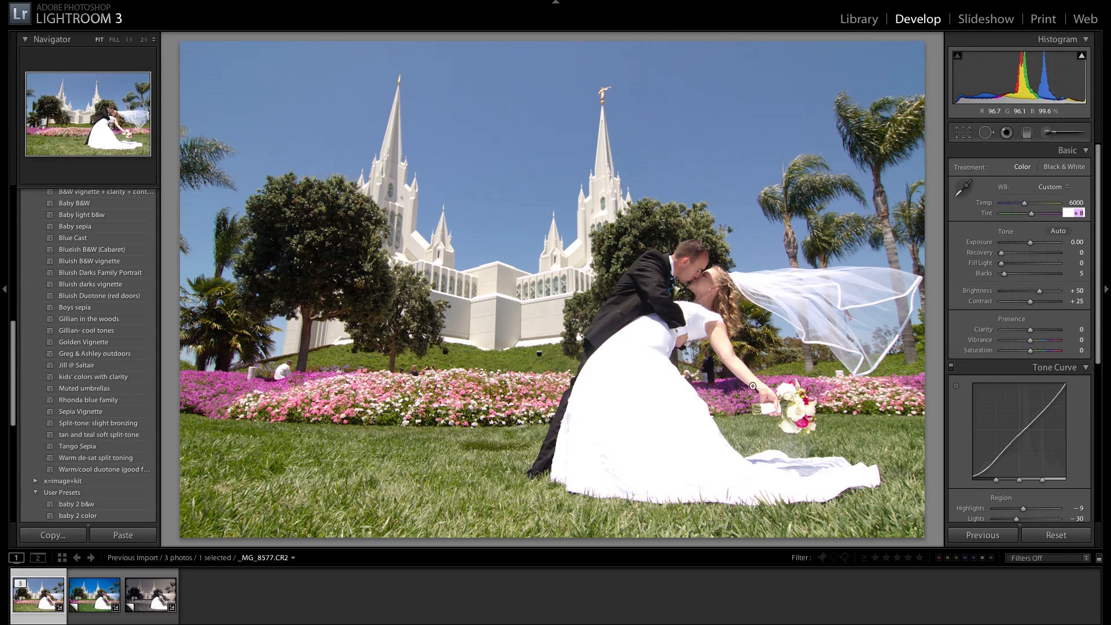
Inspect the couple's faces up close, try a cooler temperature of 4525, and undo it
left_click(699, 270)
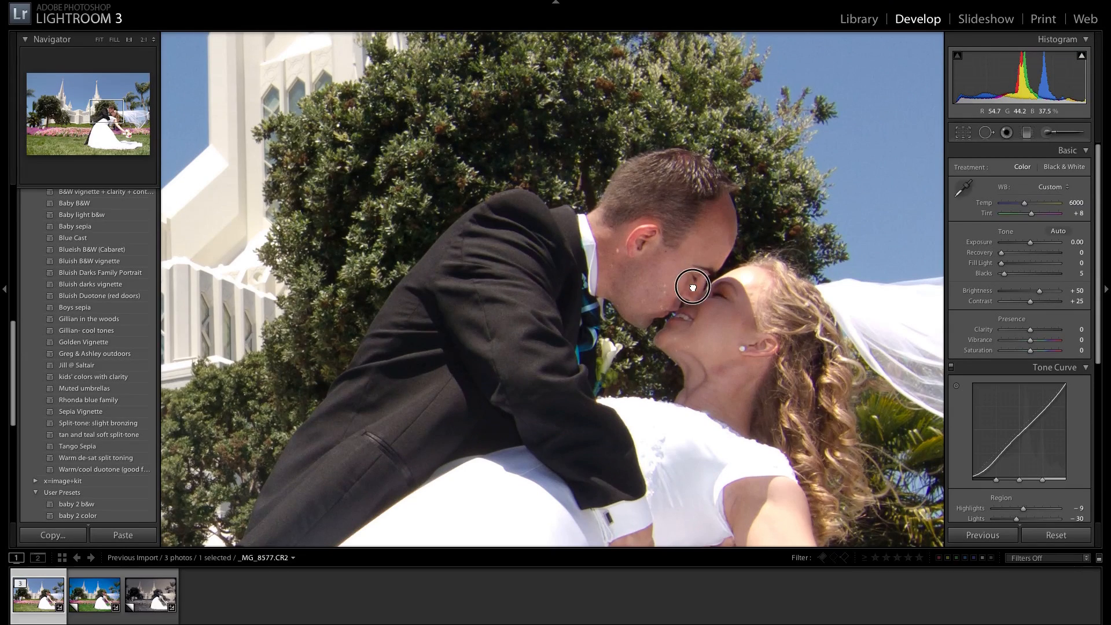
left_click(692, 283)
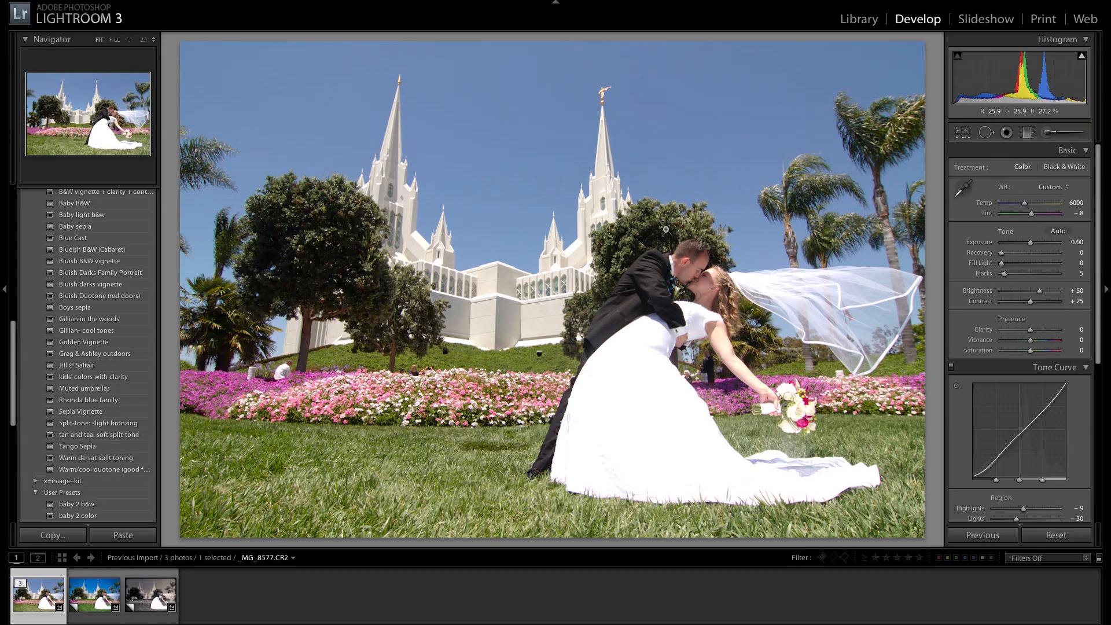
left_click_drag(1024, 203, 1016, 207)
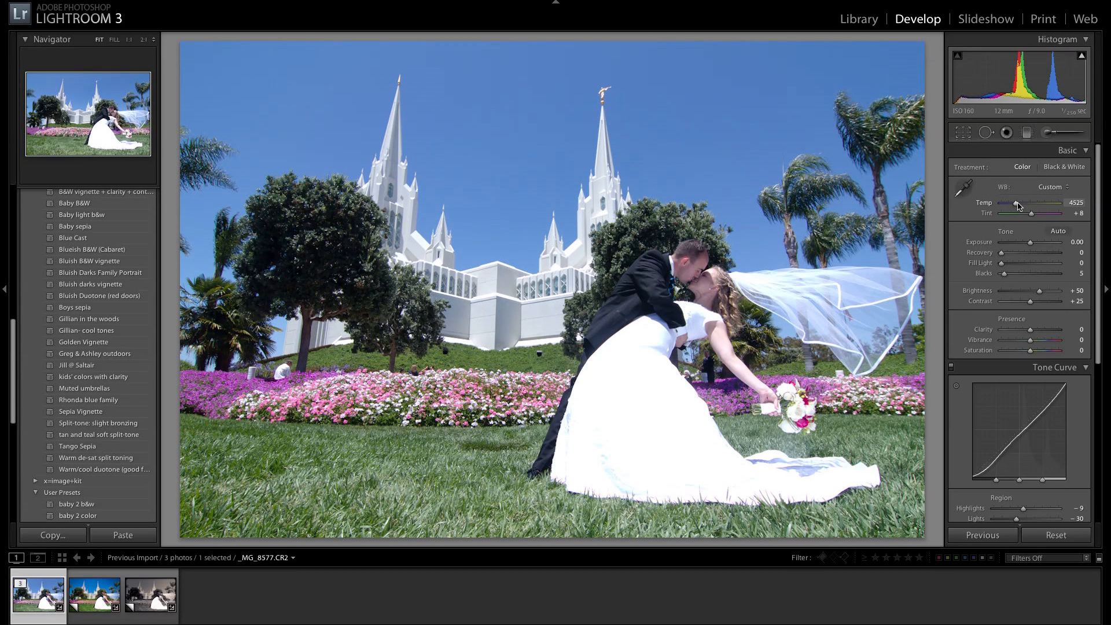
key("ctrl+z")
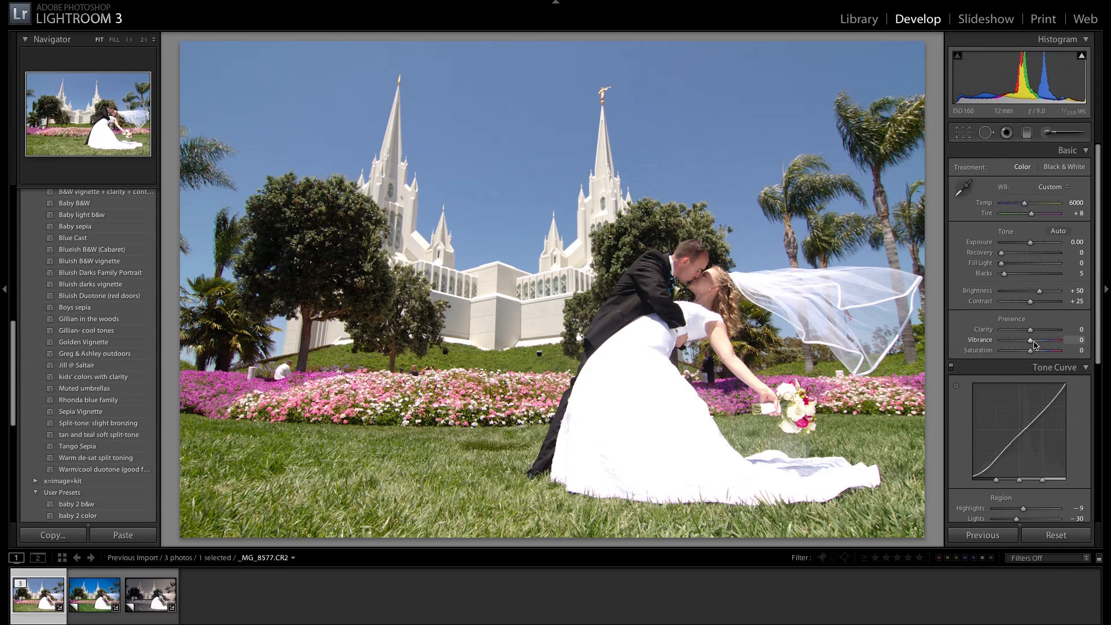
Try Vibrance and Saturation at +100 each, reducing them to +7 and +9
left_click_drag(1031, 343, 1070, 344)
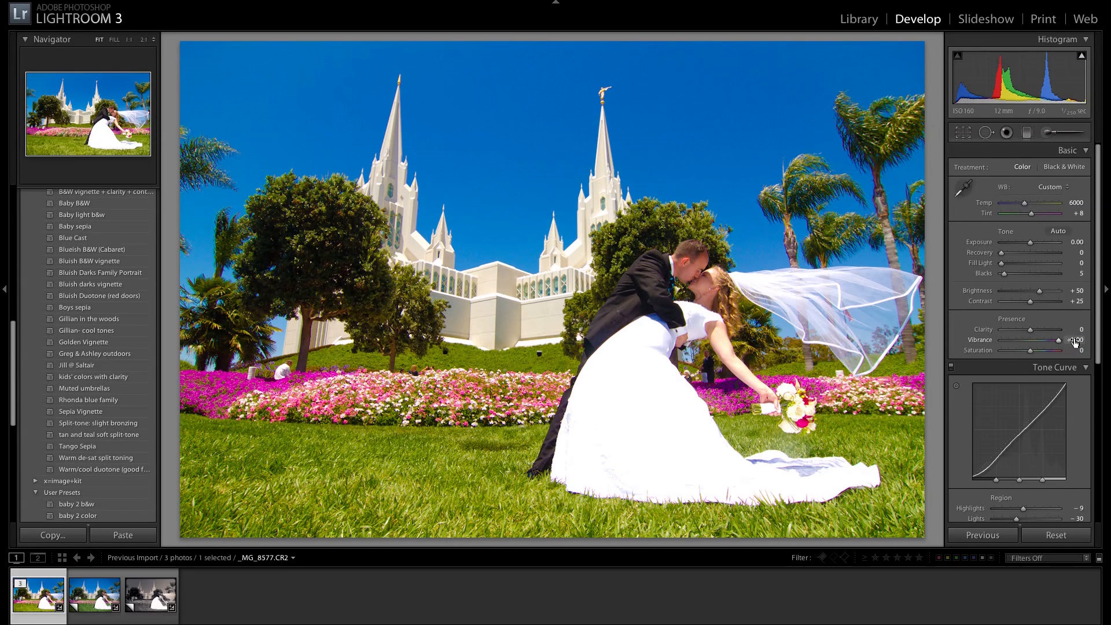
left_click(1032, 340)
left_click_drag(1030, 350, 1076, 353)
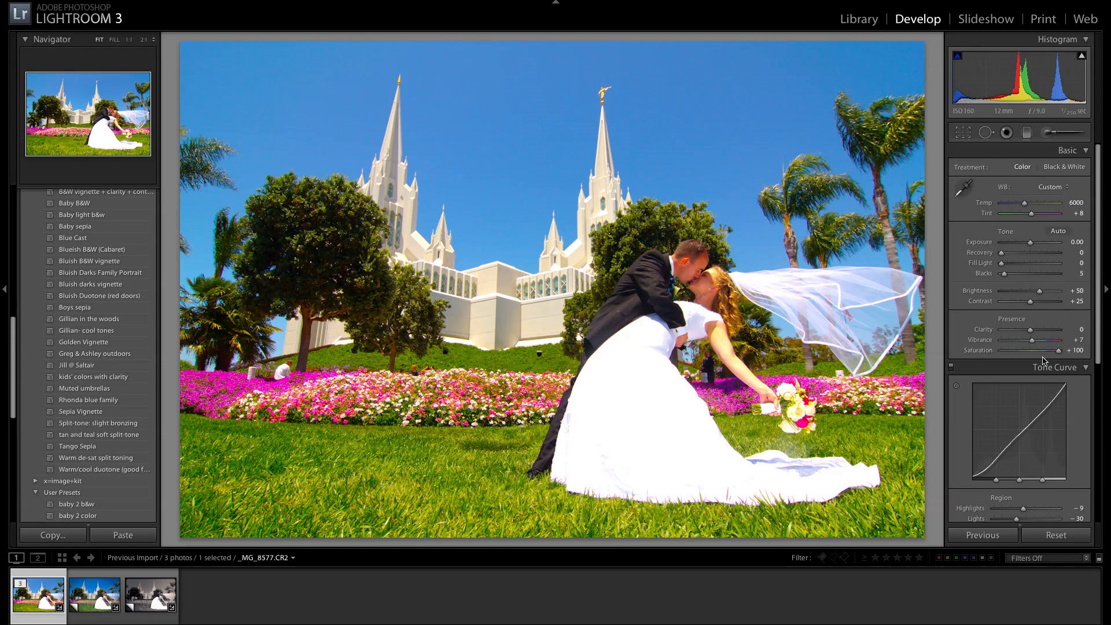
left_click_drag(1032, 352, 1030, 352)
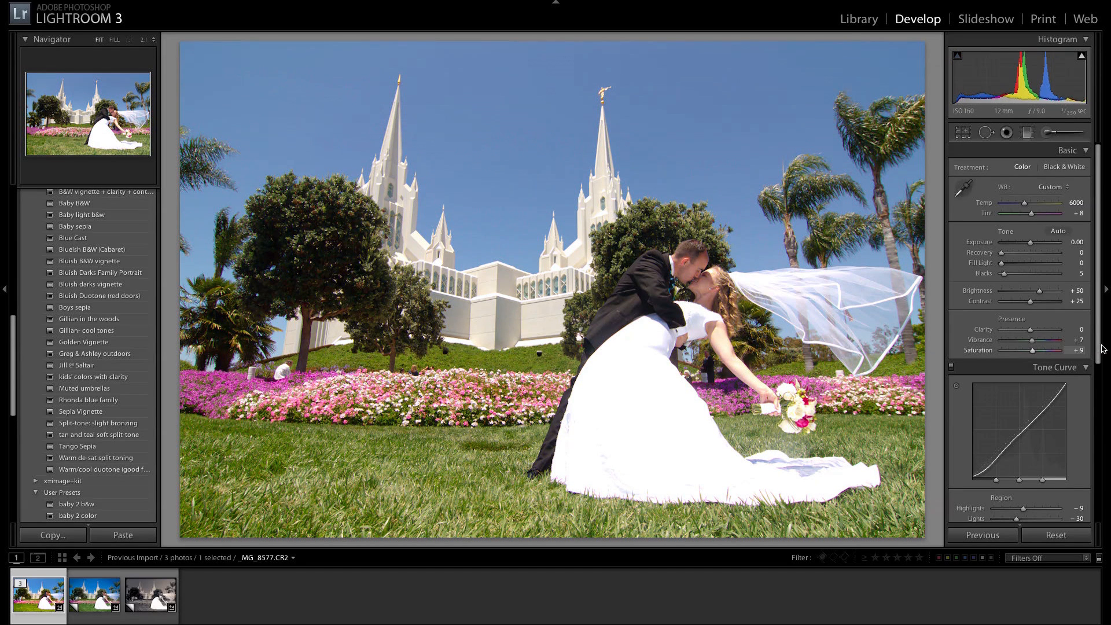
Reset Saturation to 0 and, after trying Vibrance at +100, set Vibrance to +41
left_click_drag(1032, 340, 1076, 343)
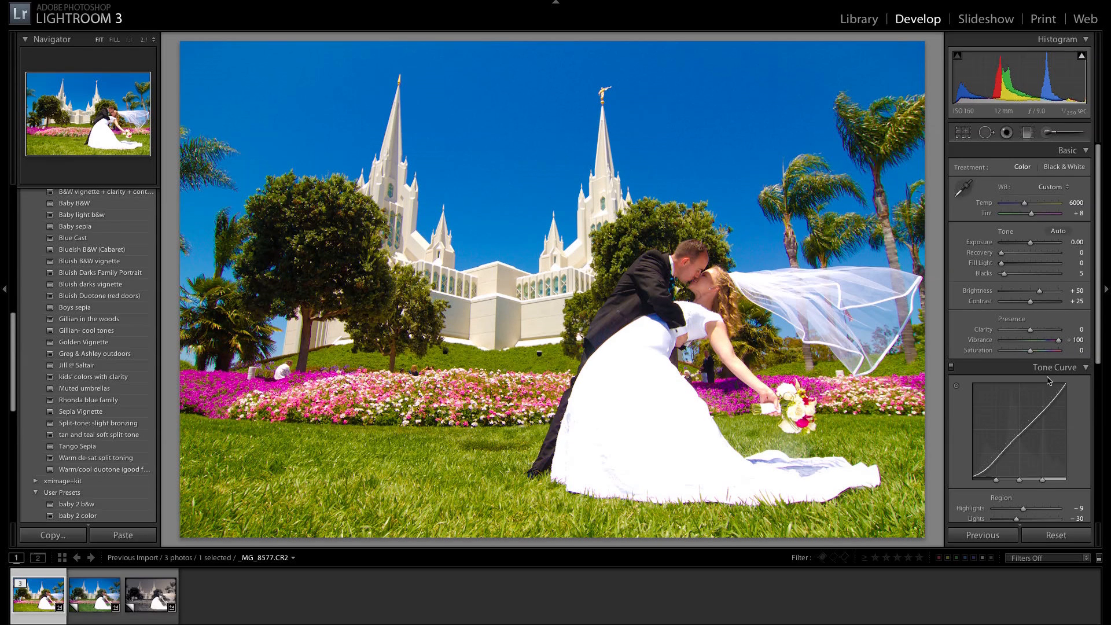
left_click(1039, 342)
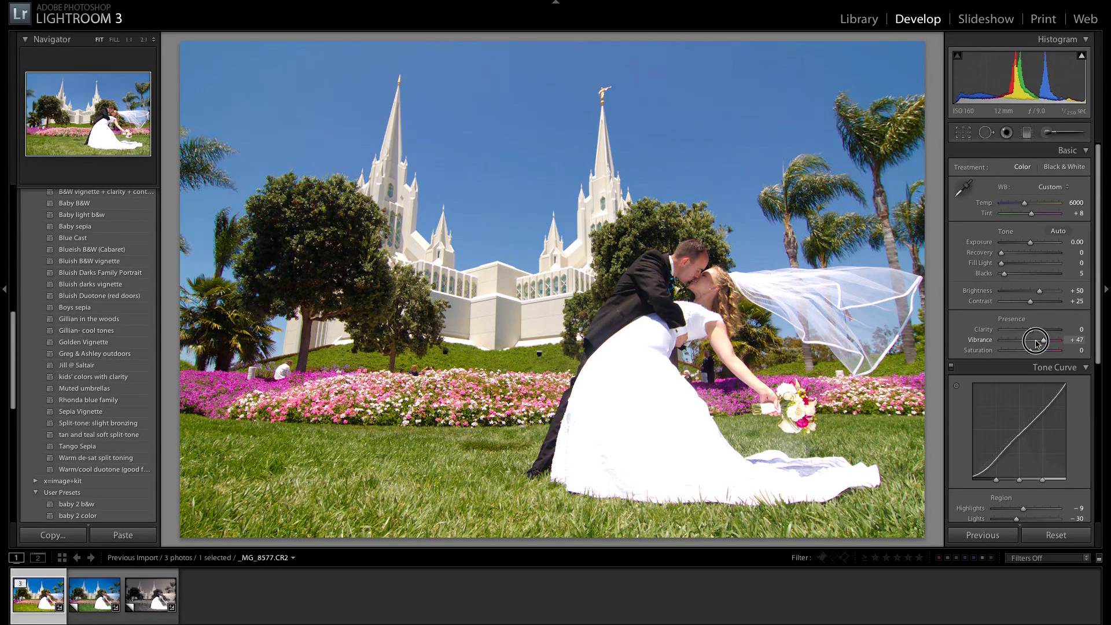
mouse_move(1038, 342)
left_mouse_down()
mouse_move(1093, 342)
mouse_move(1041, 344)
left_mouse_up()
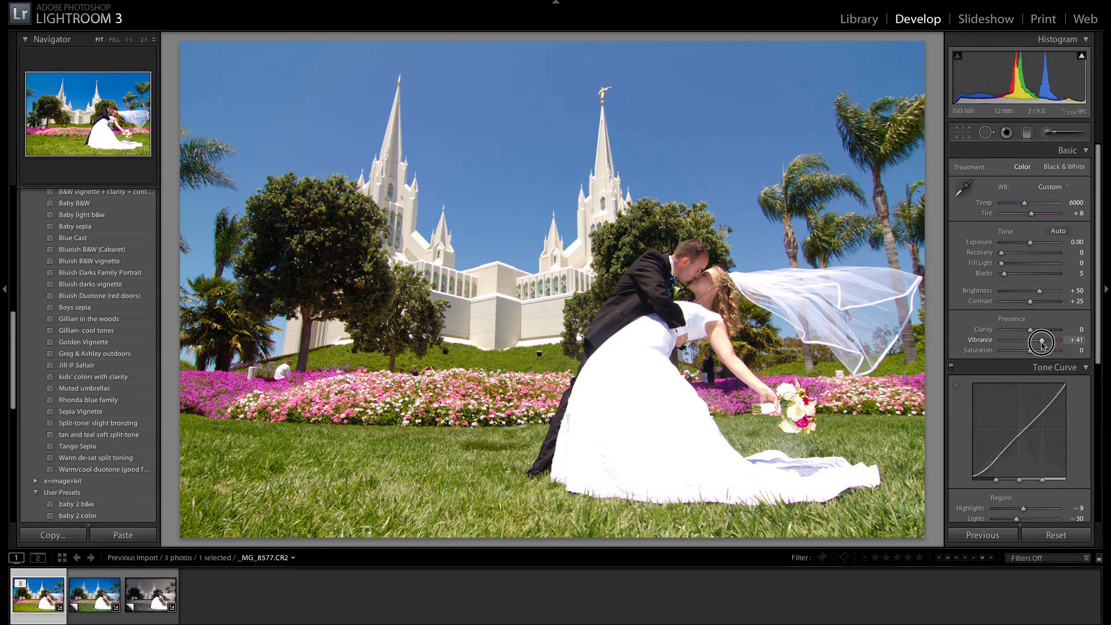
Compare the current edit with the finished color copy and the black-and-white copy
left_click(96, 596)
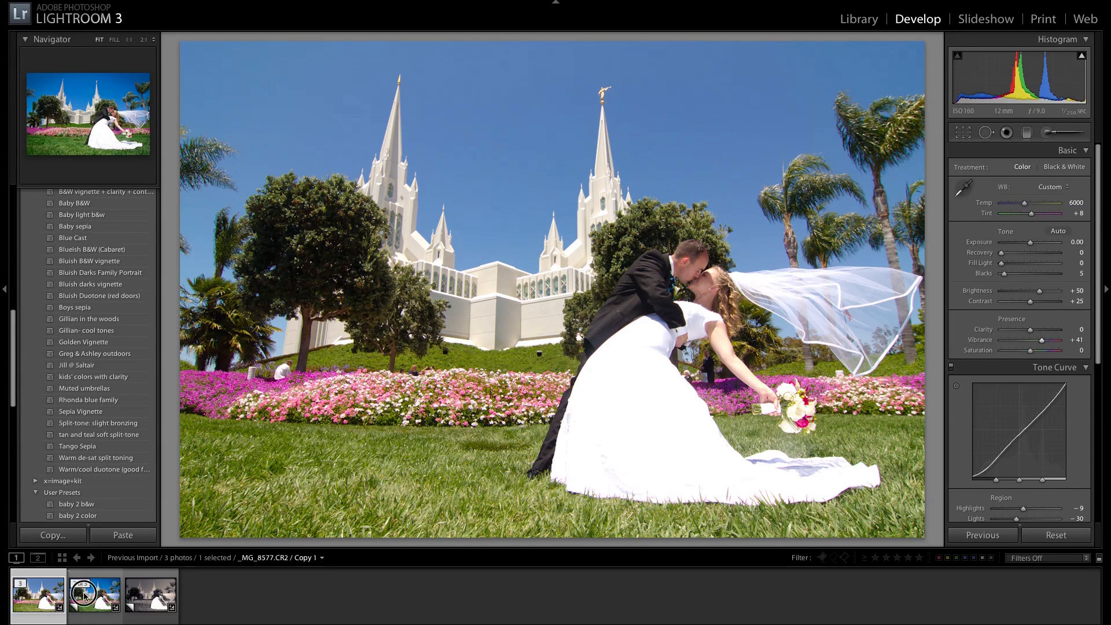
left_click(90, 600)
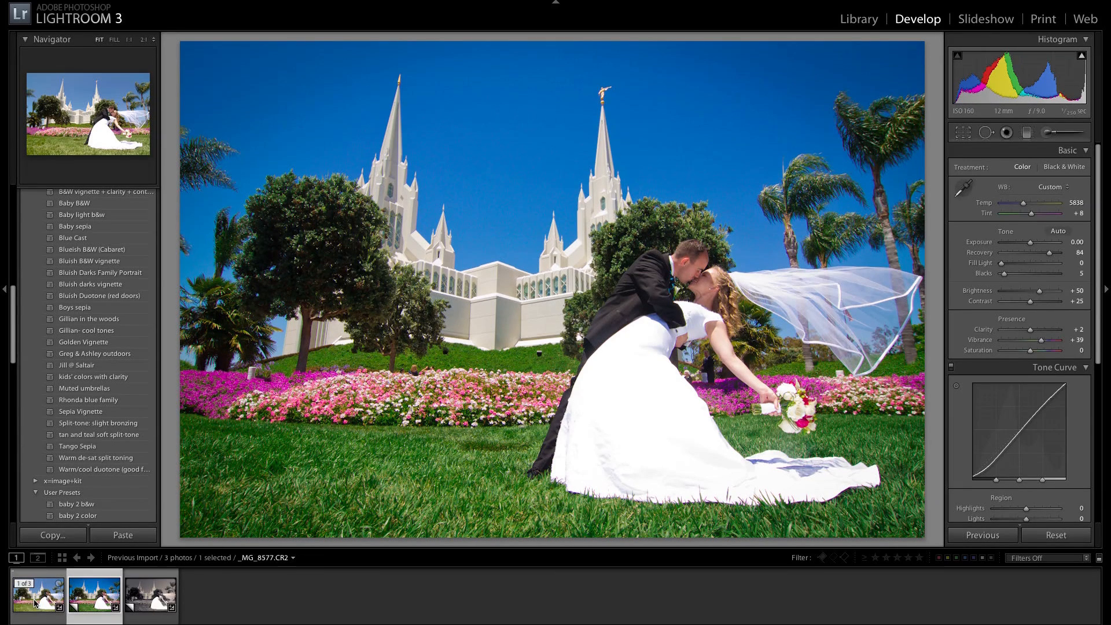
key("Right")
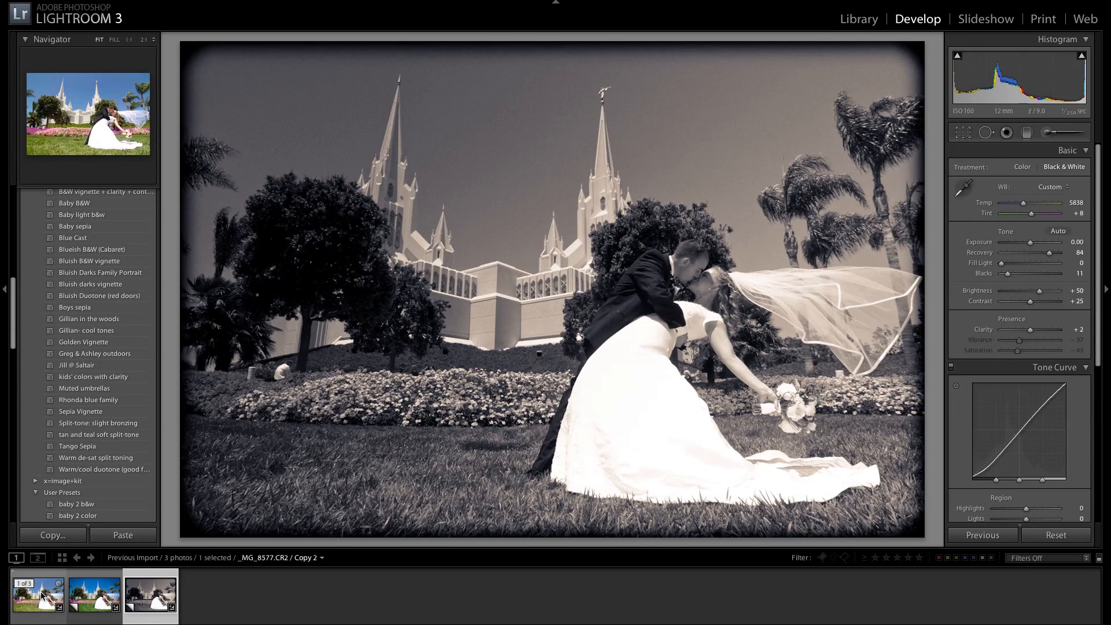
Return to the original photo and set its Clarity to +7
left_click(39, 597)
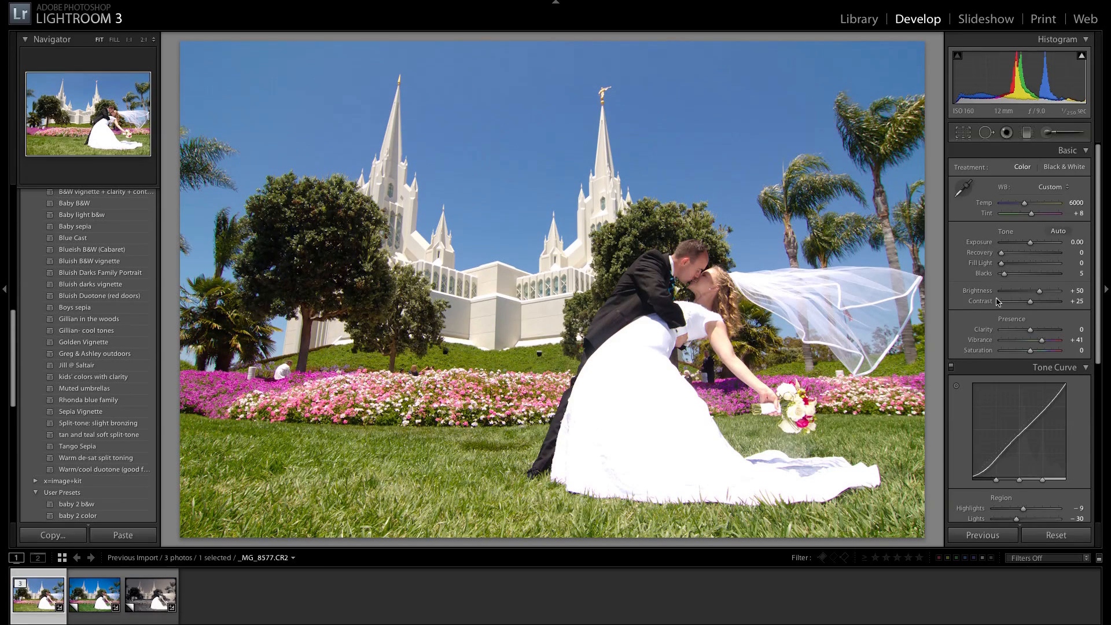
left_click_drag(1041, 341, 1032, 331)
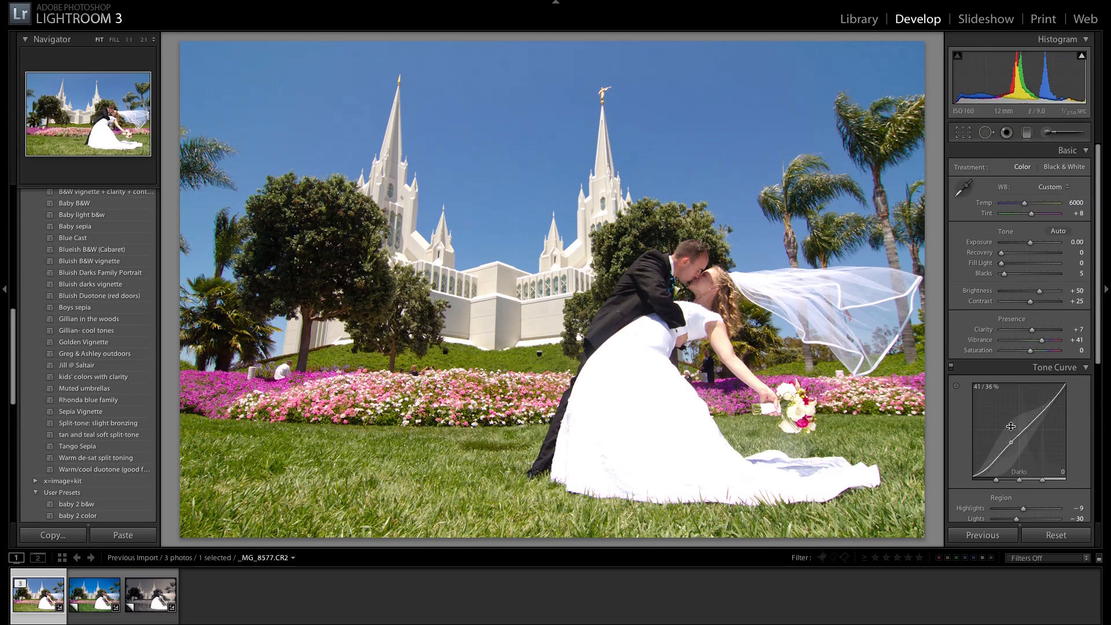
Collapse the tone curve and basic adjustments, and shift the Green hue to +31 and the Aqua hue to +18
scroll(1008, 419, "down", 2)
scroll(1009, 419, "down", 2)
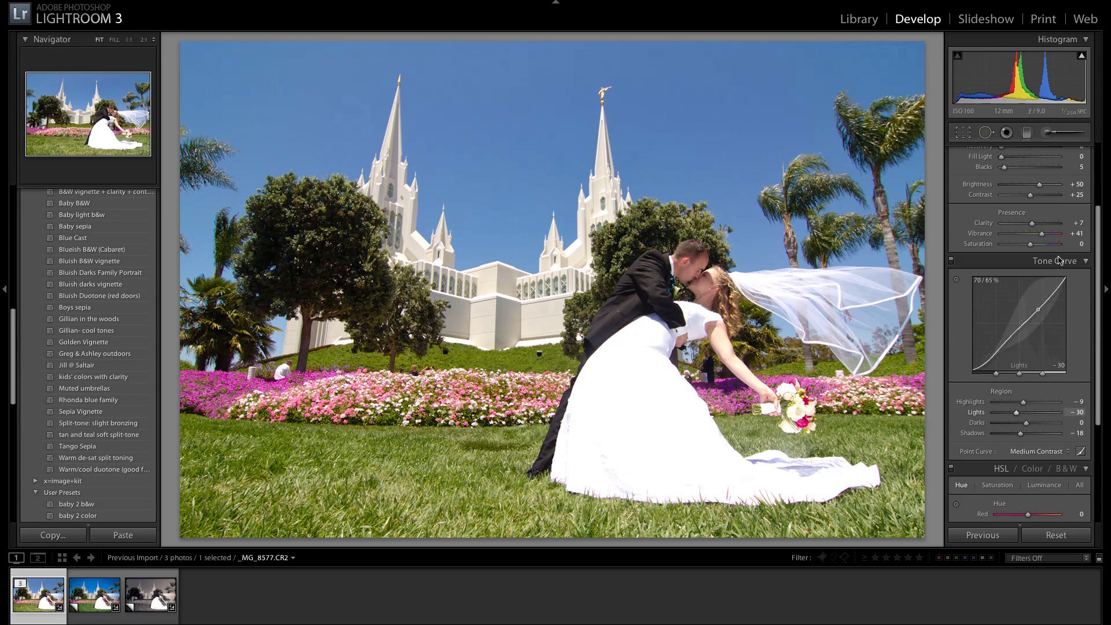
left_click(1081, 265)
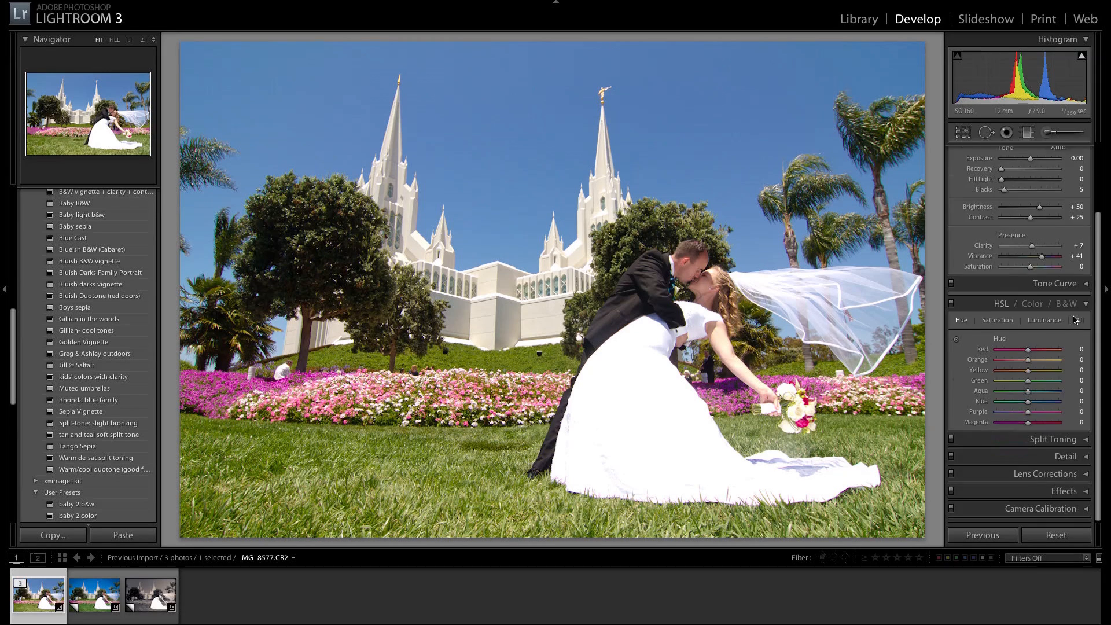
left_click(1084, 152)
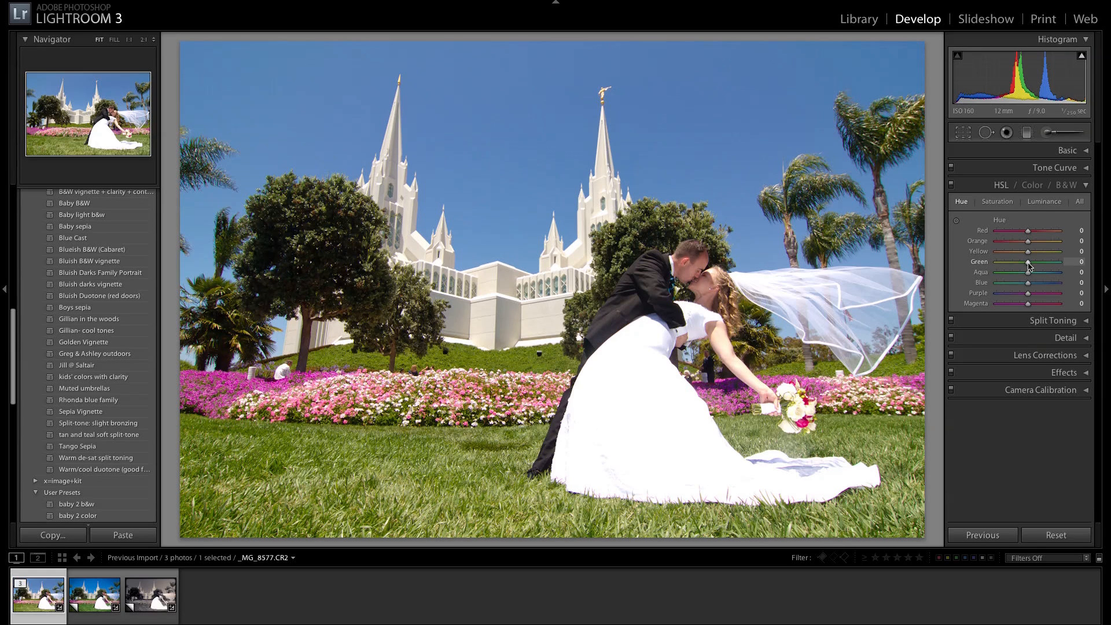
mouse_move(1028, 262)
left_mouse_down()
mouse_move(990, 267)
mouse_move(1067, 266)
mouse_move(1040, 268)
left_mouse_up()
left_click_drag(1030, 276, 1033, 281)
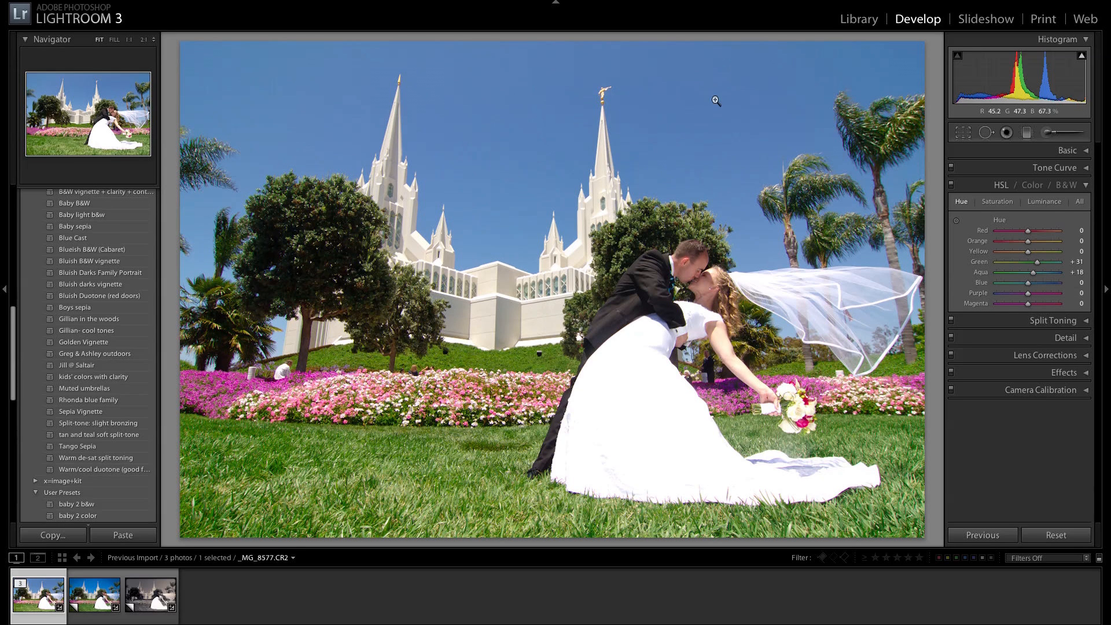
Try shifting the Blue hue to +100, and reset it to 0
left_click_drag(1029, 286, 1065, 284)
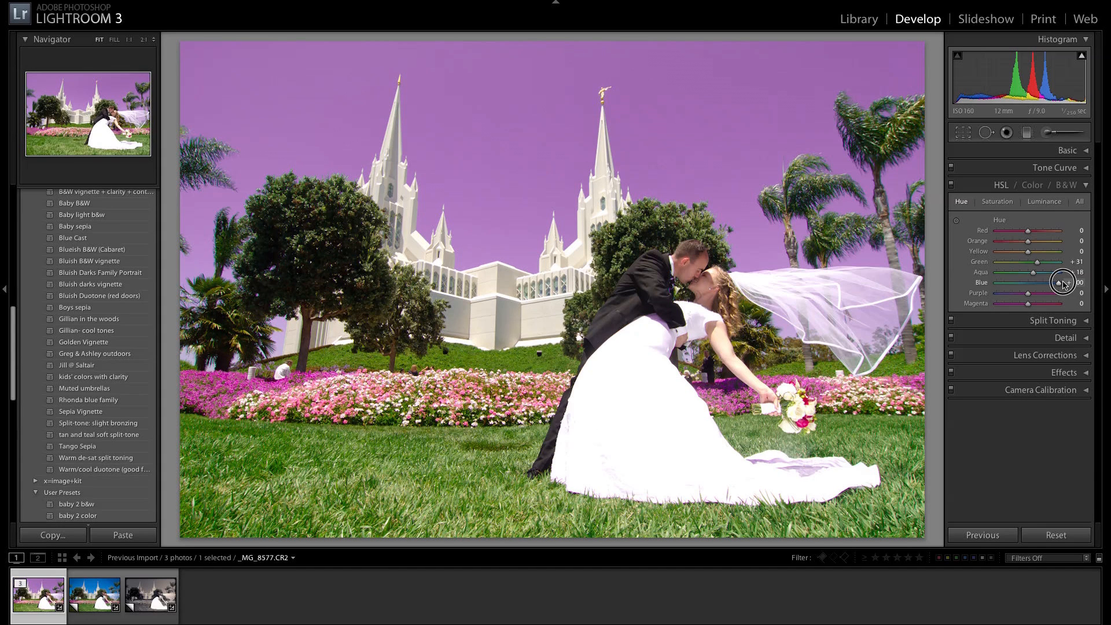
left_click_drag(1064, 284, 1028, 285)
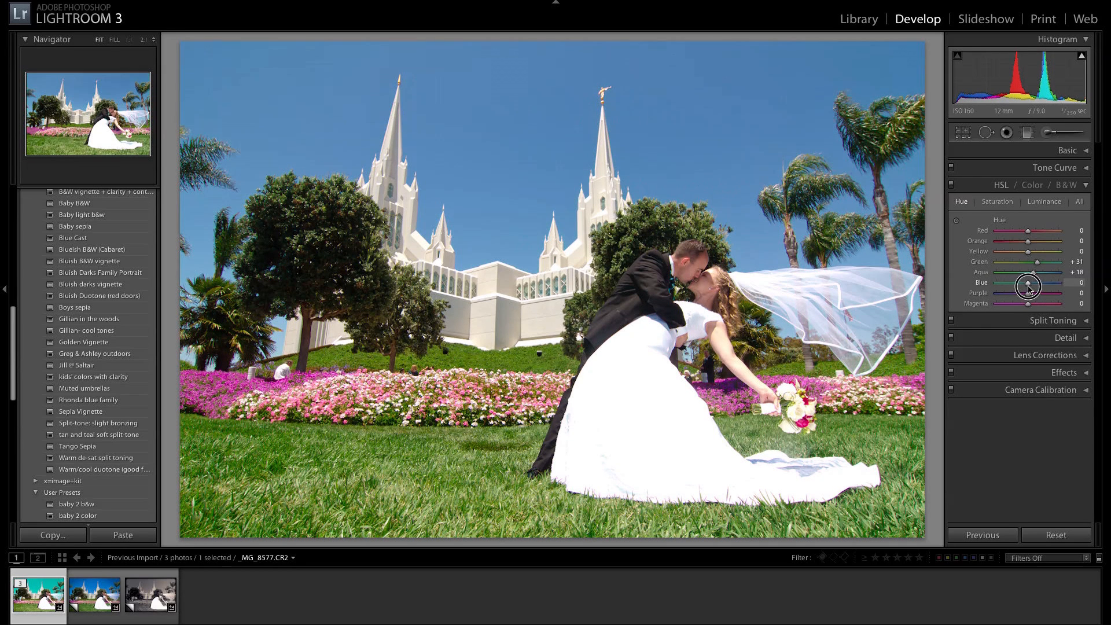
Raise the Blue saturation to +31 and the Aqua saturation to +29, and adjust the Green saturation
left_click(998, 202)
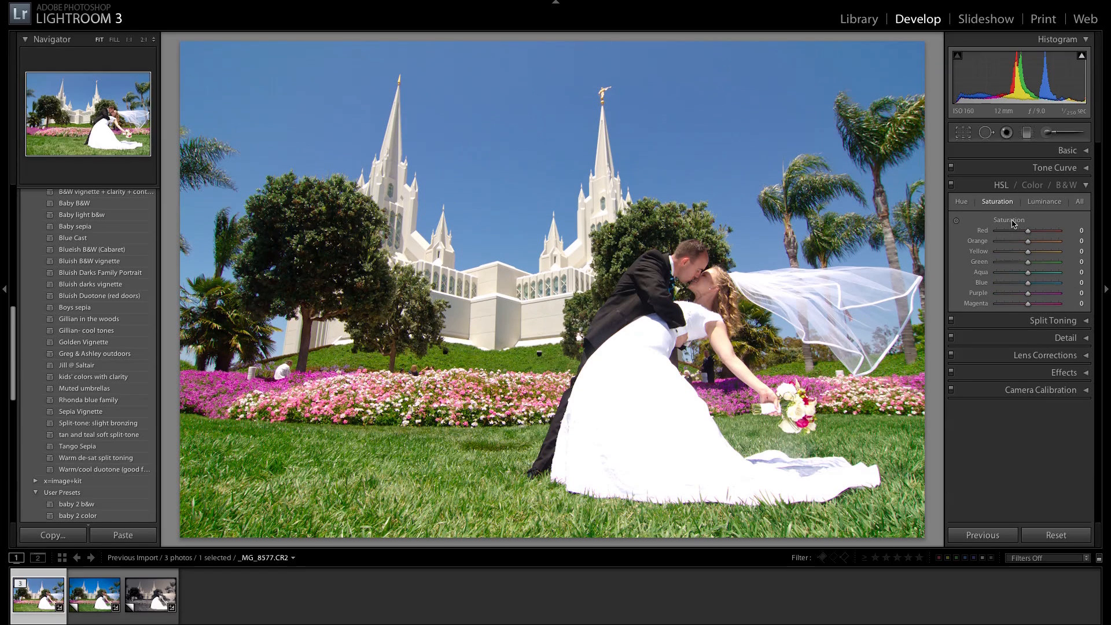
left_click(1036, 283)
left_click(1038, 273)
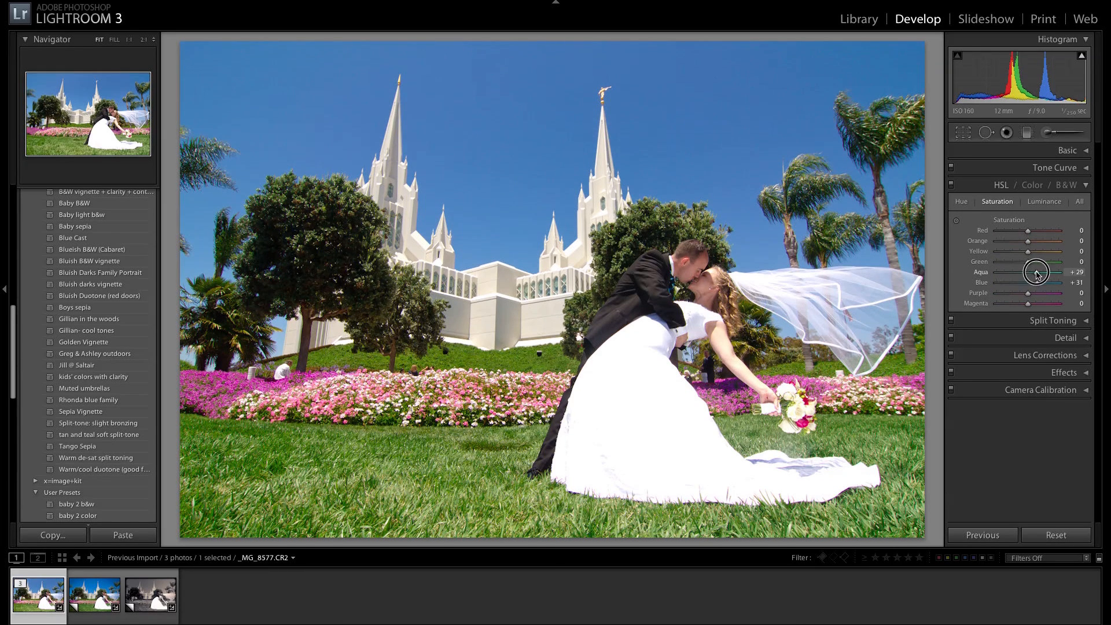
left_click(1038, 262)
Darken the sky and grass by setting luminance to −48 for Green, −5 for Aqua and −29 for Blue
left_click(1039, 205)
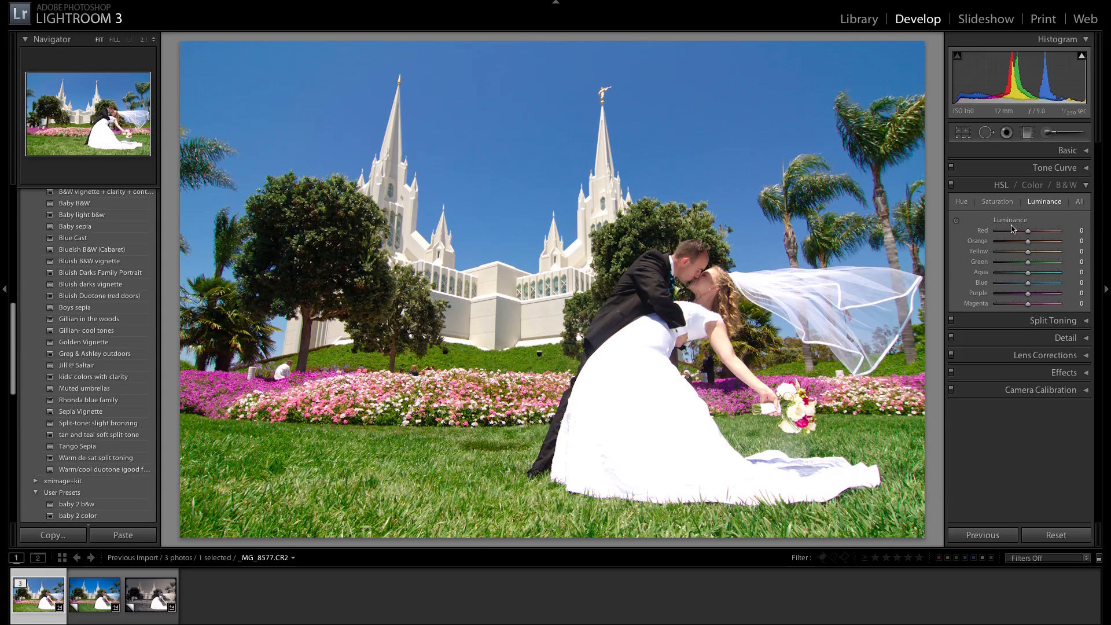
mouse_move(1028, 276)
left_mouse_down()
mouse_move(1024, 288)
mouse_move(1026, 266)
left_mouse_up()
left_click(1028, 286)
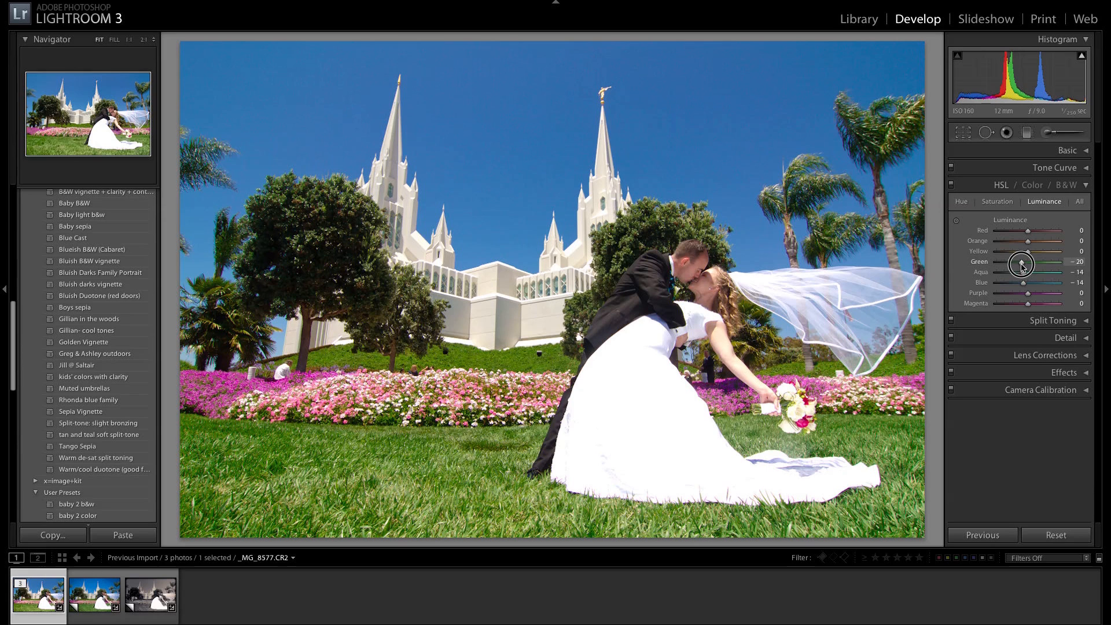
left_click_drag(1013, 267, 1013, 267)
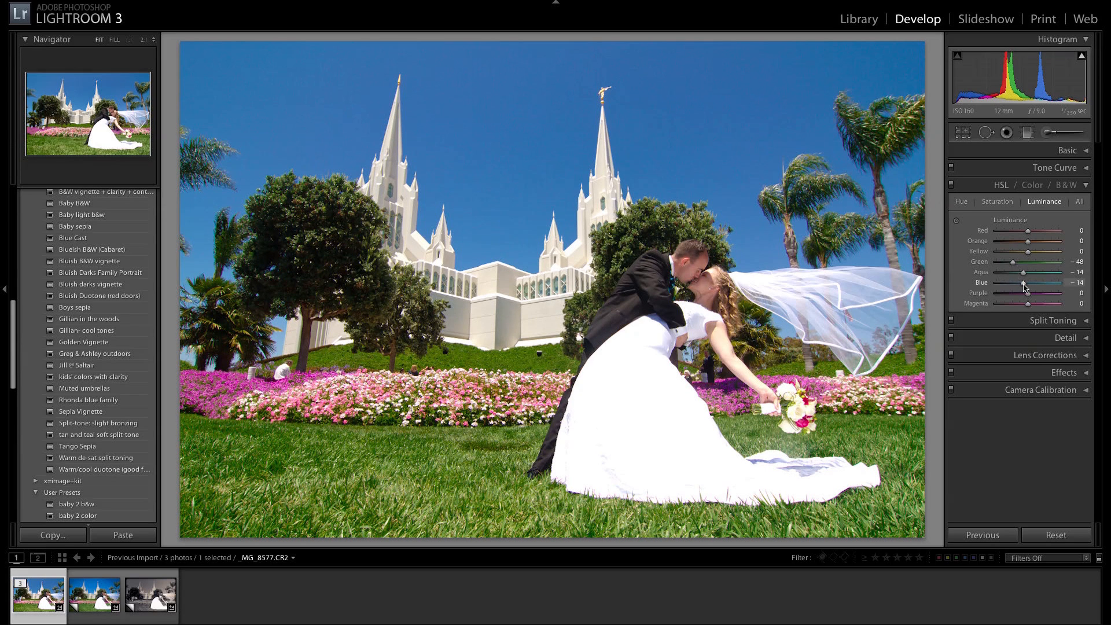
left_click_drag(1024, 286, 1021, 286)
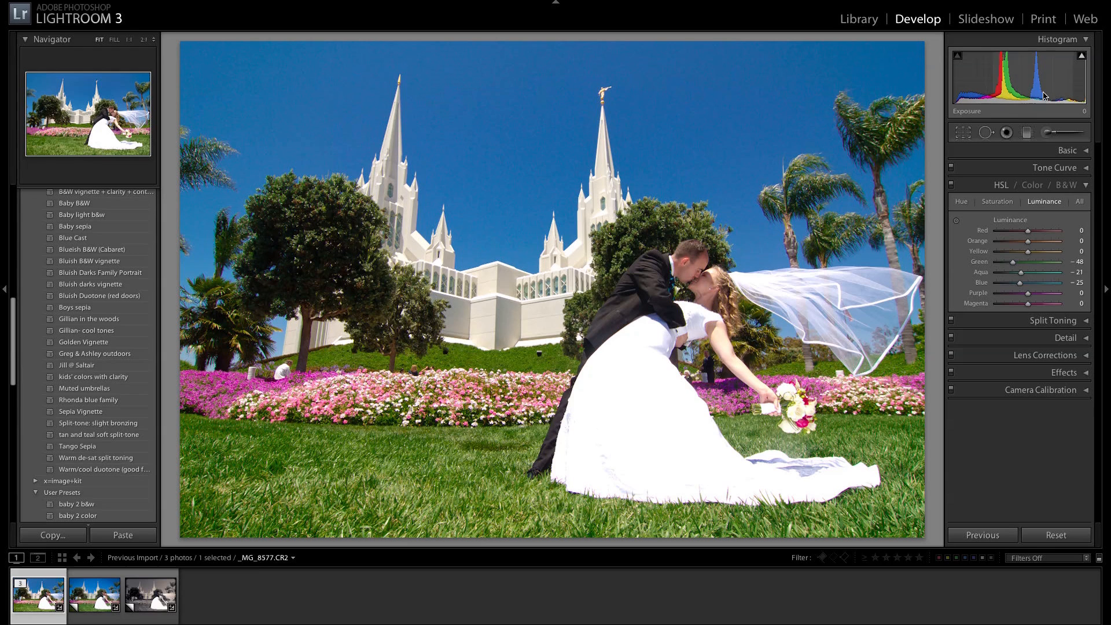
left_click(1021, 275)
mouse_move(1025, 276)
left_mouse_down()
mouse_move(1030, 286)
mouse_move(1020, 286)
mouse_move(1026, 278)
left_mouse_up()
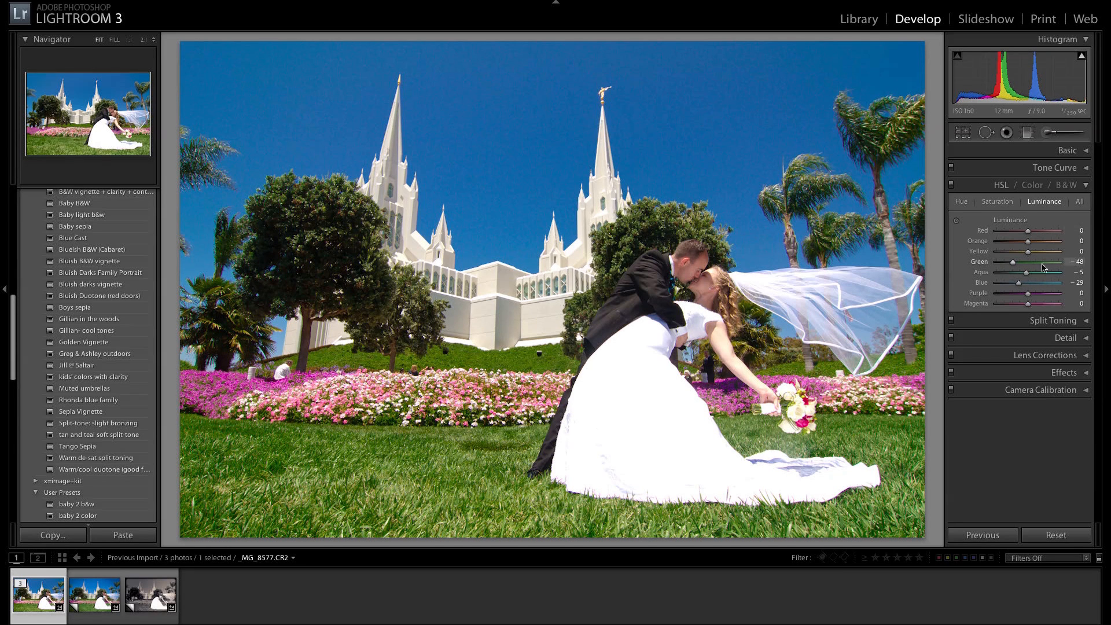
Set Recovery to 24 and lower the tone curve Highlights to −20
left_click(1068, 151)
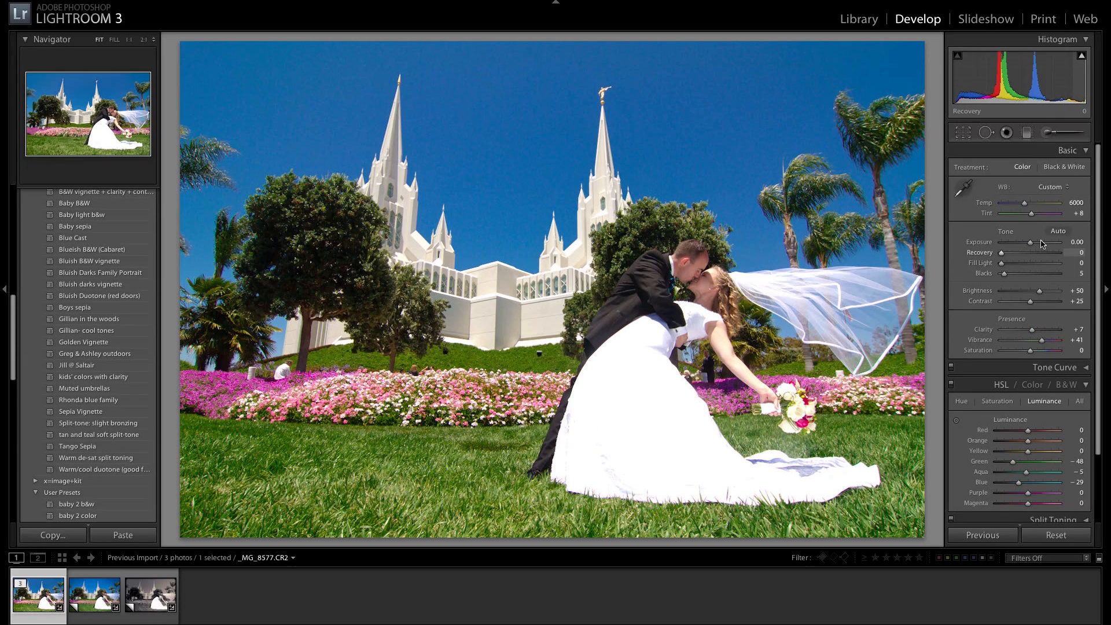
left_click_drag(1009, 256, 1020, 257)
left_click(1070, 368)
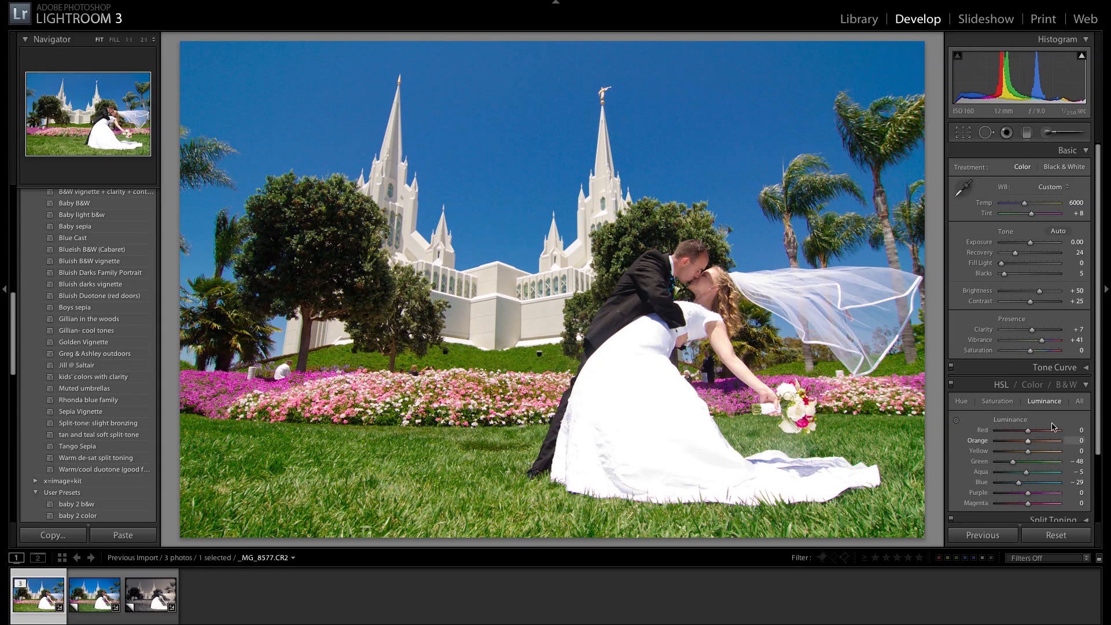
left_click_drag(1024, 467, 1020, 468)
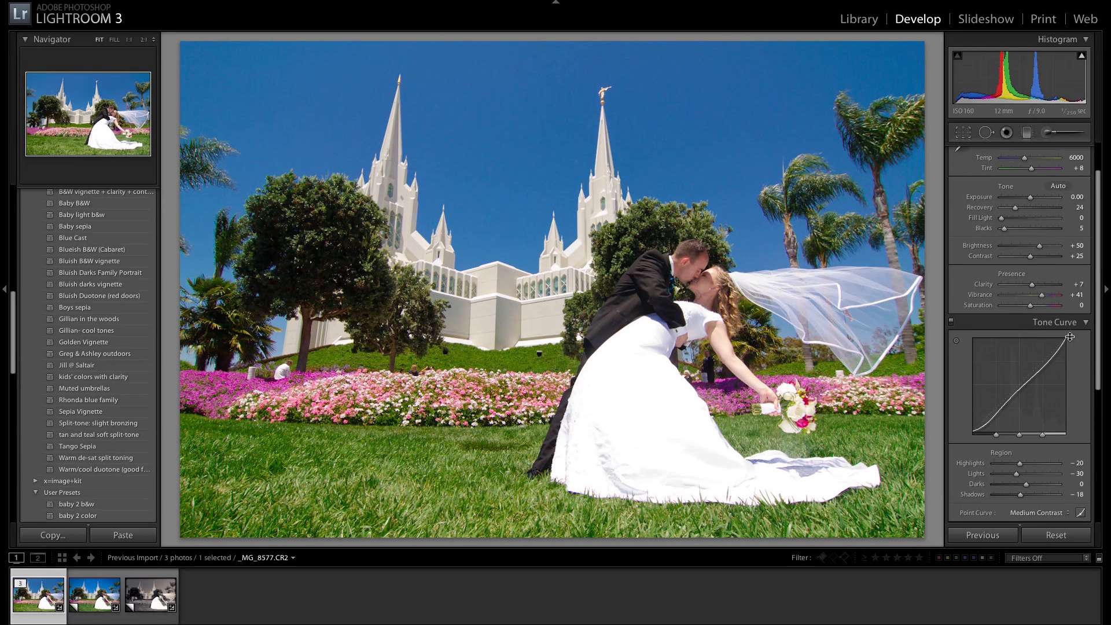
Add a subtle dark post-crop vignette with an Amount of −17
scroll(1069, 336, "down", 5)
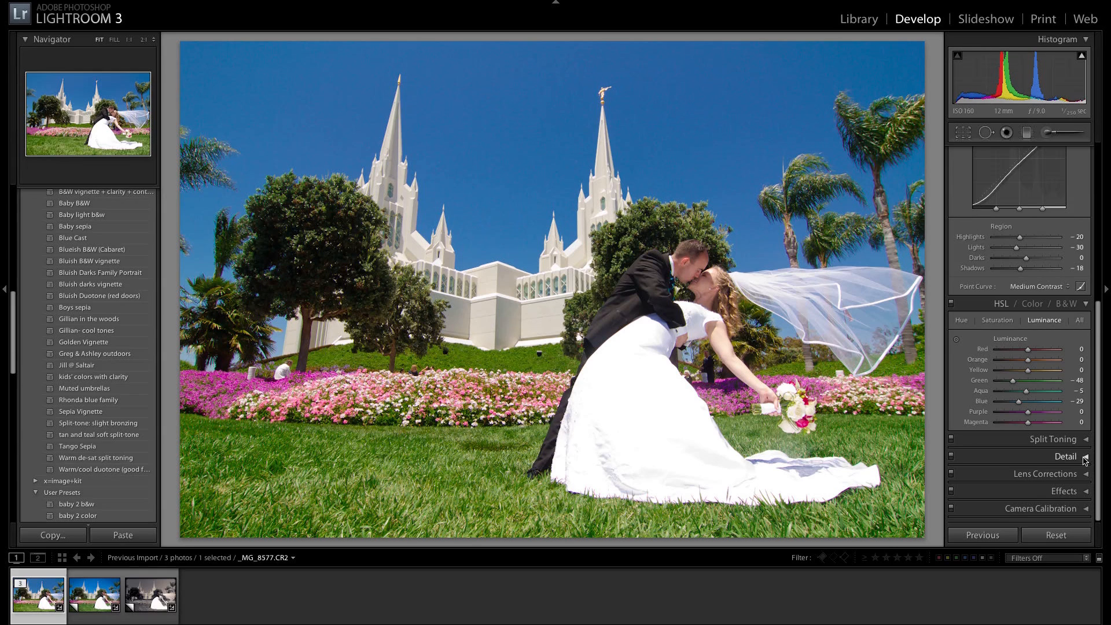
left_click(1080, 473)
left_click(1074, 328)
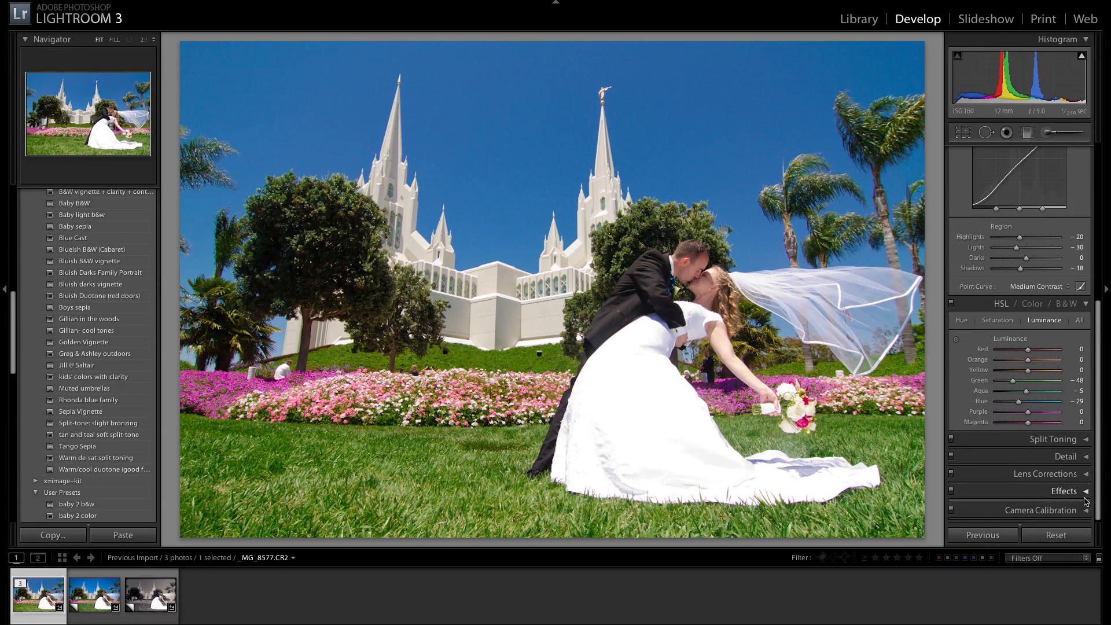
left_click(1085, 495)
left_click_drag(1030, 423, 1024, 425)
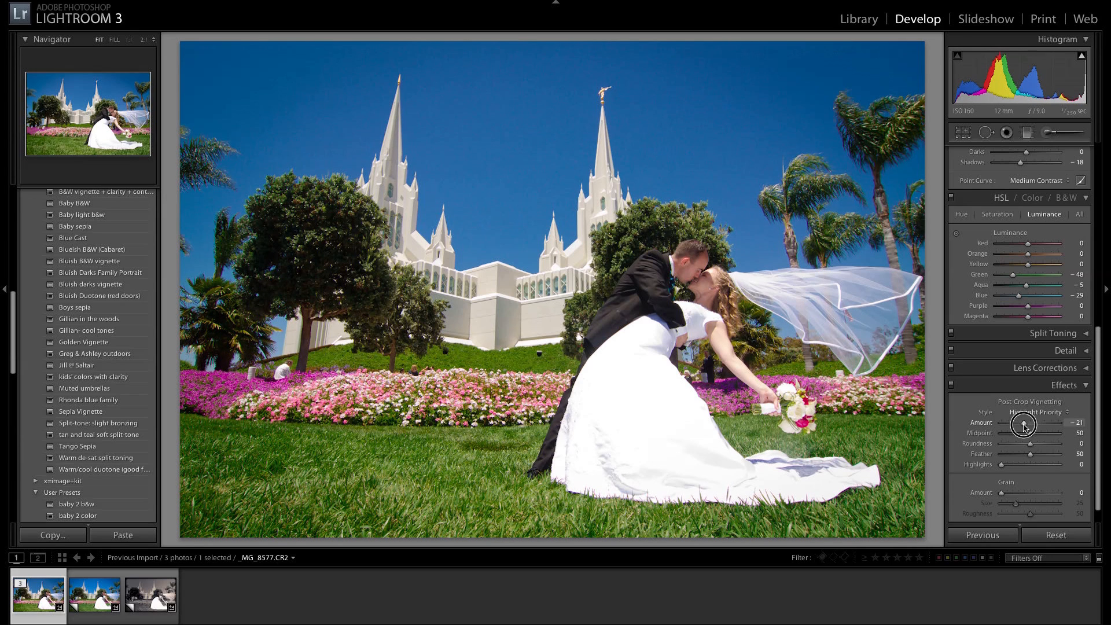
mouse_move(1023, 426)
left_mouse_down()
mouse_move(979, 427)
mouse_move(1105, 431)
mouse_move(1025, 431)
left_mouse_up()
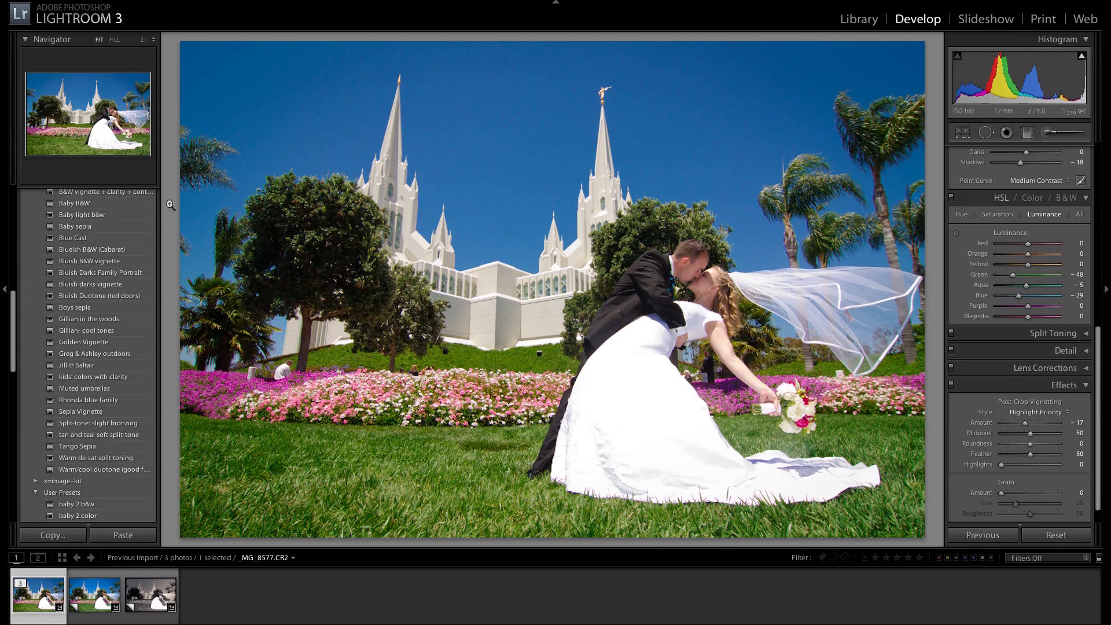
Check the black-and-white copy and create a virtual copy of the edited color original
left_click(144, 601)
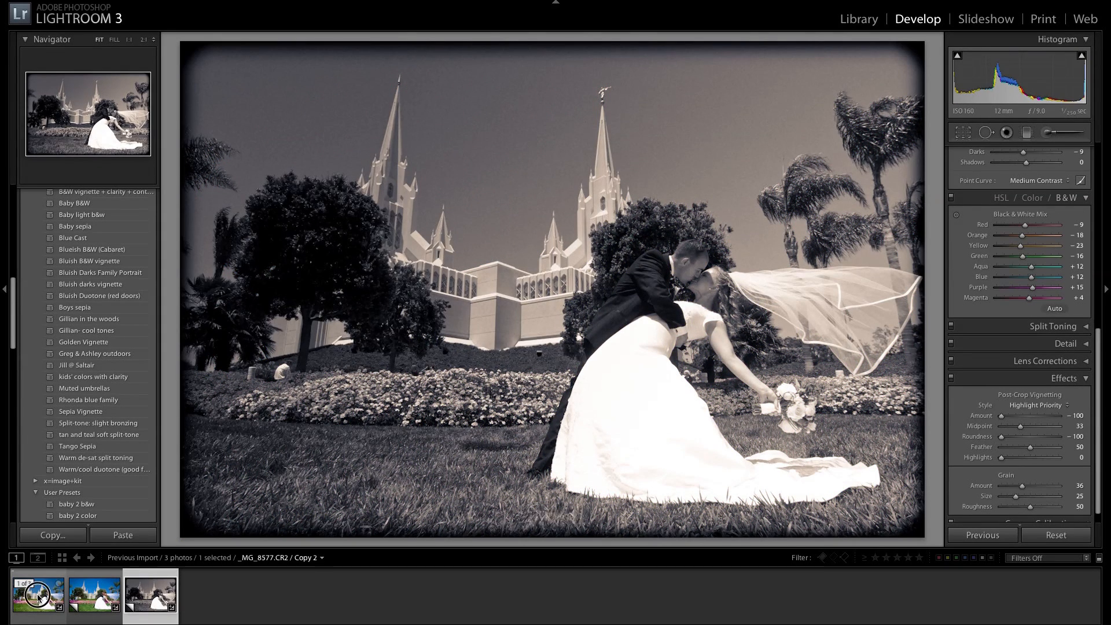
left_click(41, 599)
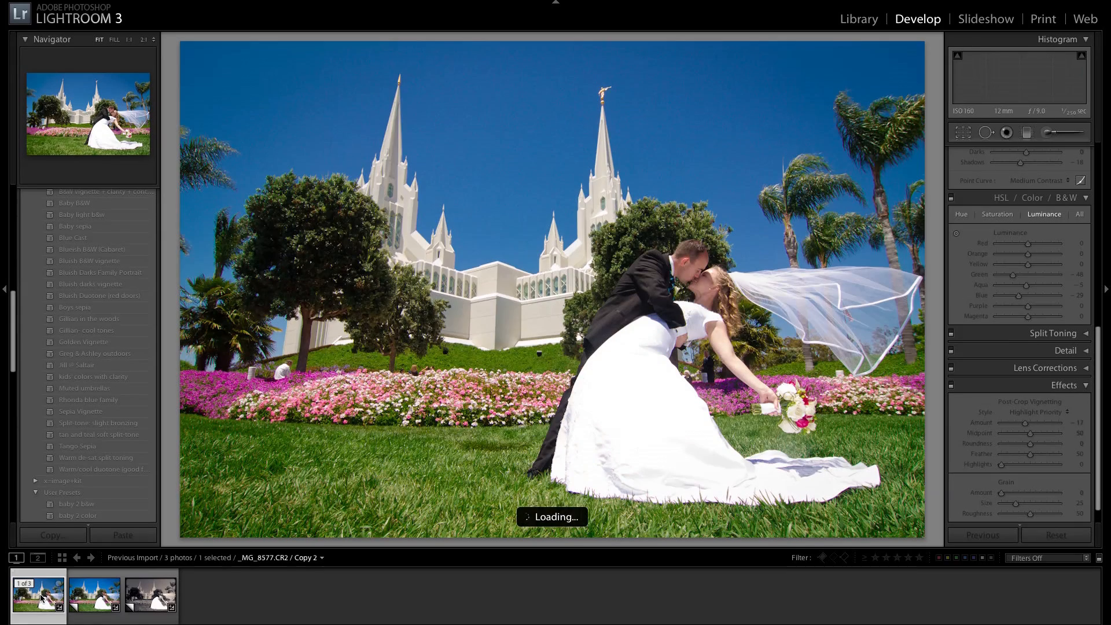
right_click(41, 599)
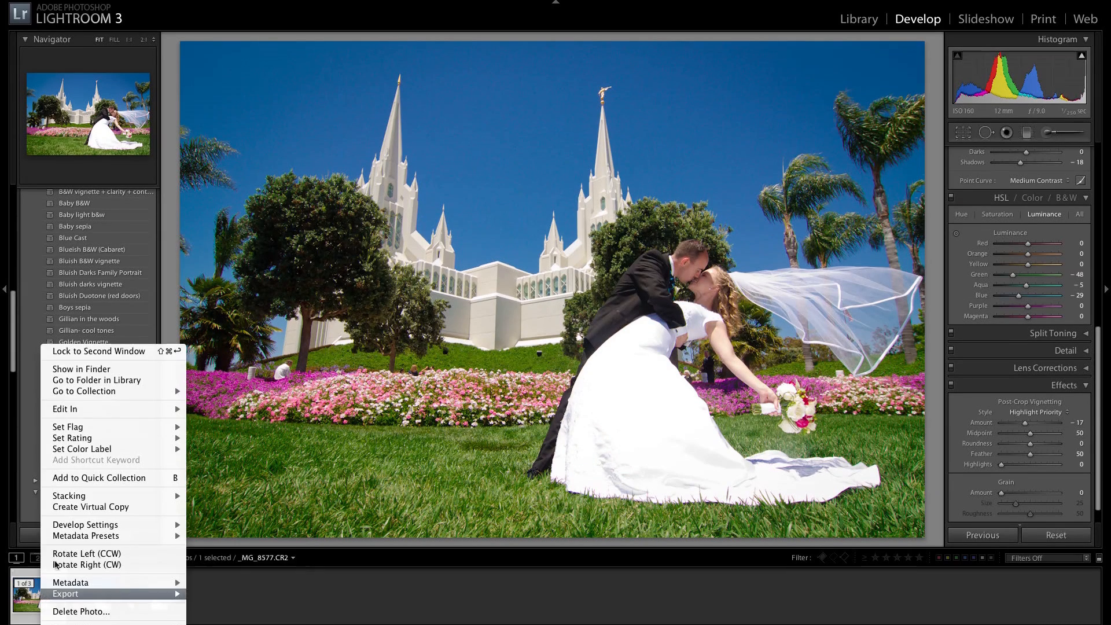
left_click(84, 505)
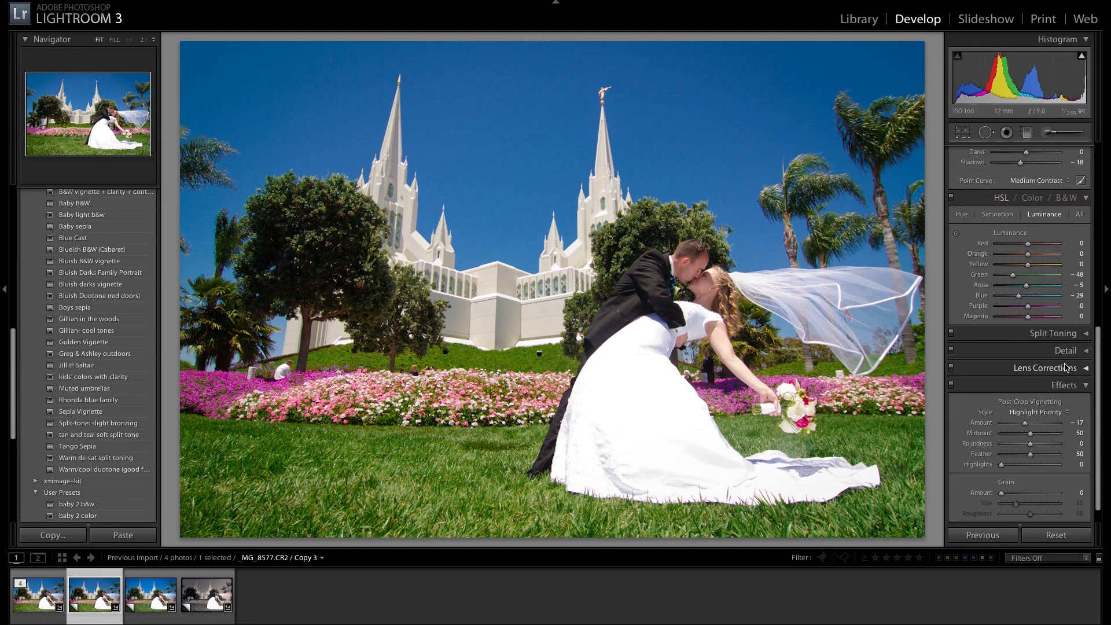
Try removing the color from the new virtual copy with Saturation at −100, and undo it
scroll(1067, 368, "up", 10)
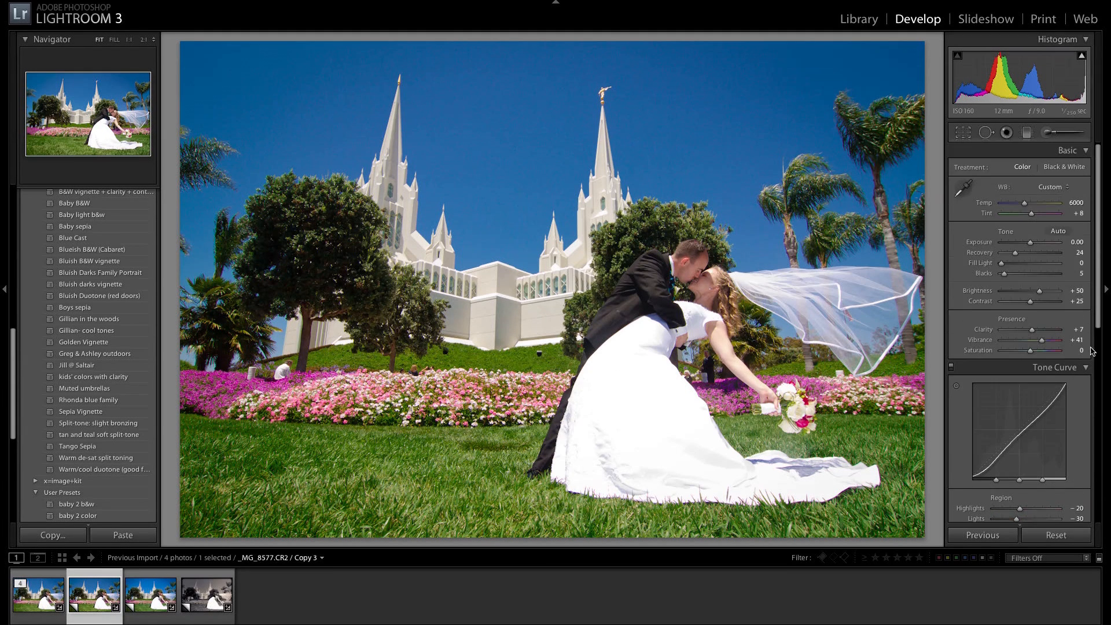
left_click(1087, 367)
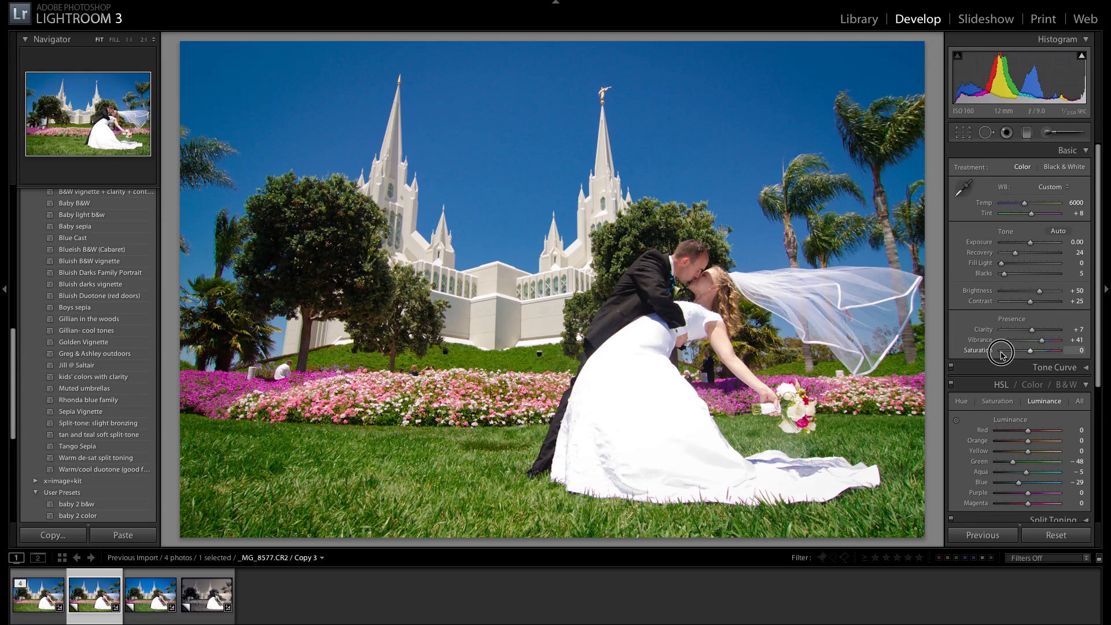
left_click_drag(1002, 356, 992, 355)
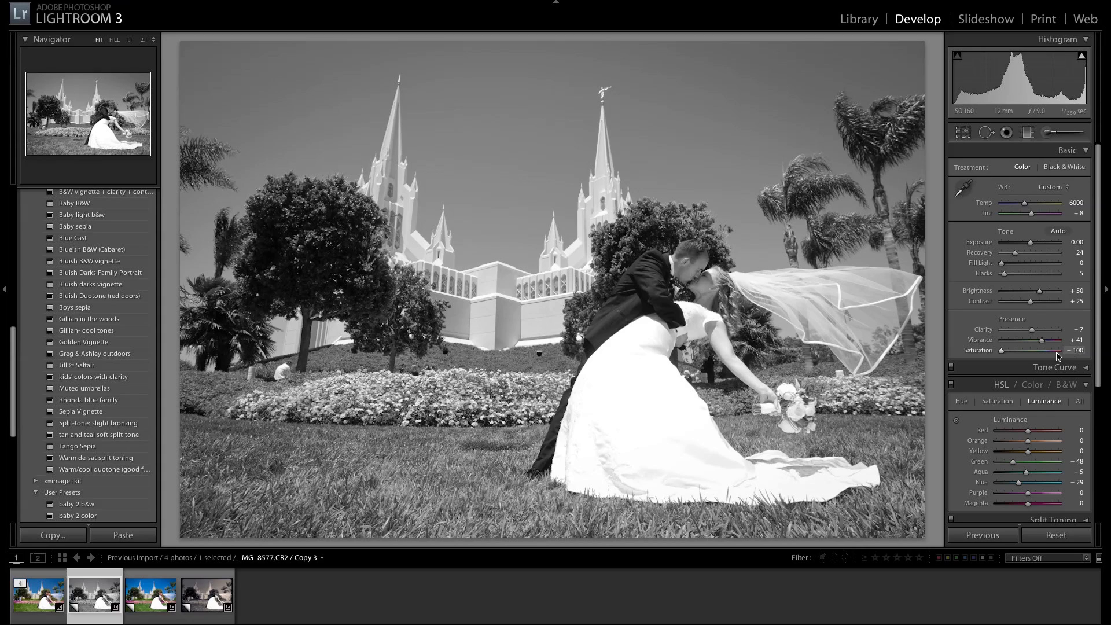
key("ctrl+z")
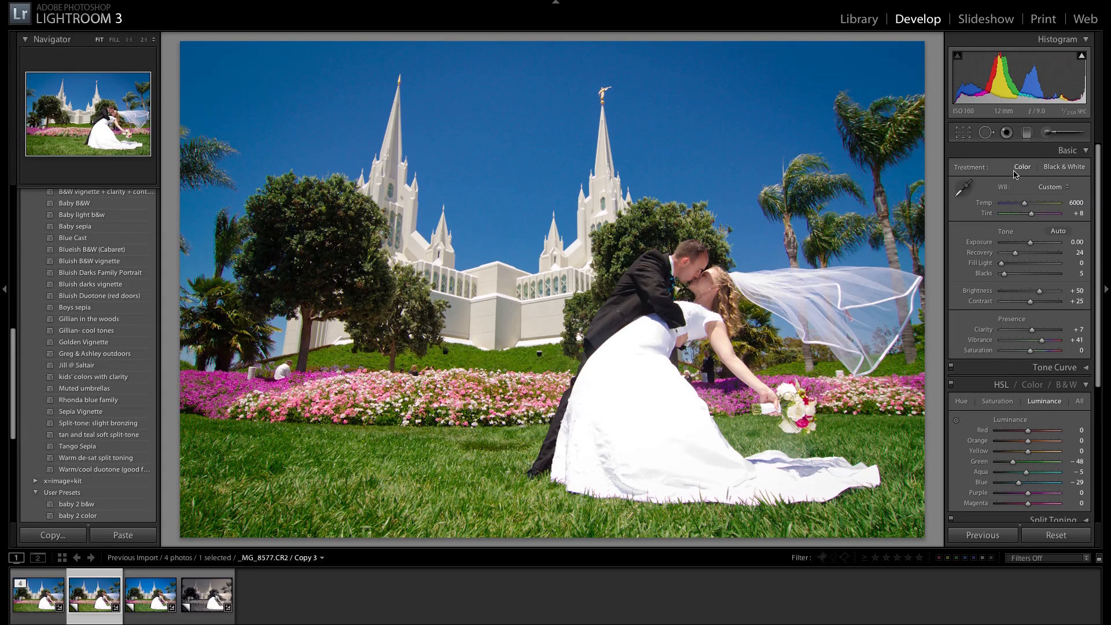
Convert the virtual copy to the Black & White treatment, and set Blacks to 16 and Clarity to +33
left_click(1085, 154)
left_click(1064, 168)
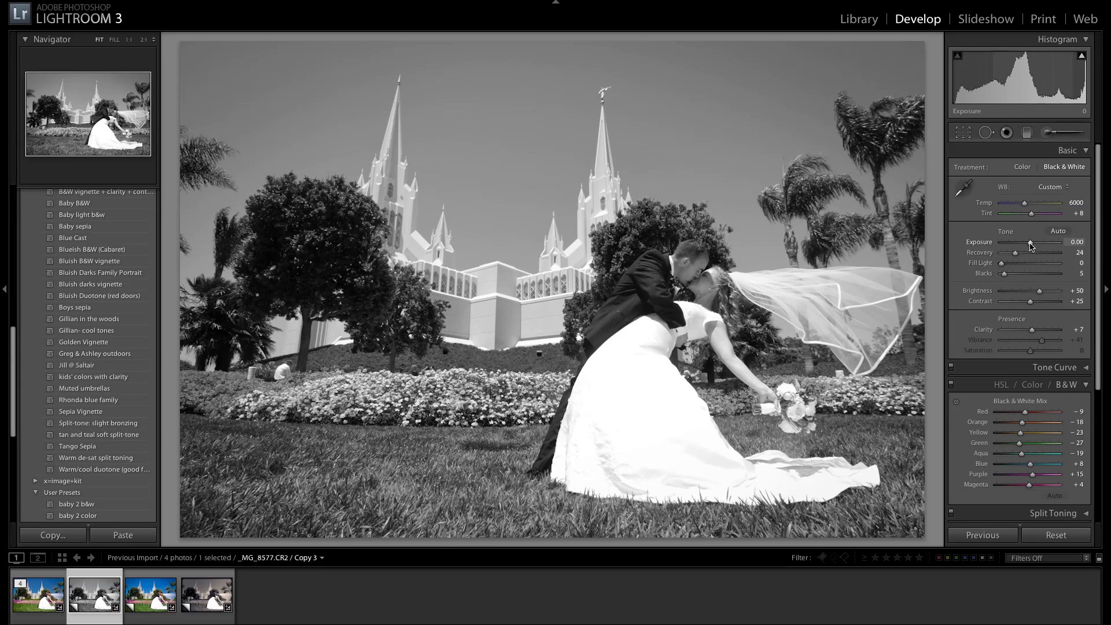
left_click_drag(1003, 274, 1010, 278)
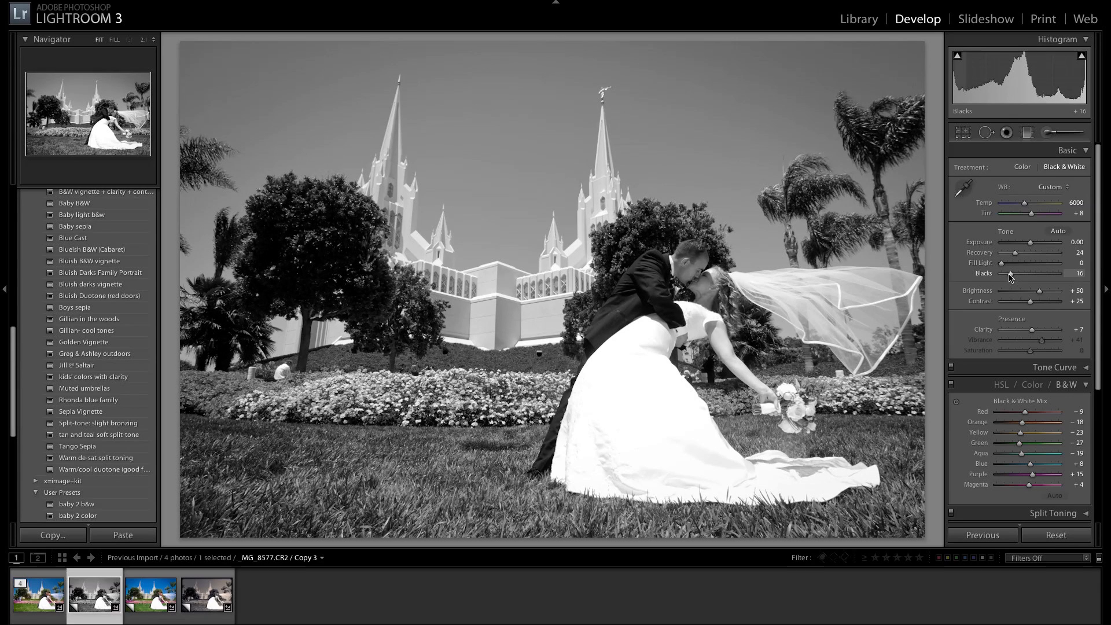
left_click_drag(1031, 330, 1039, 330)
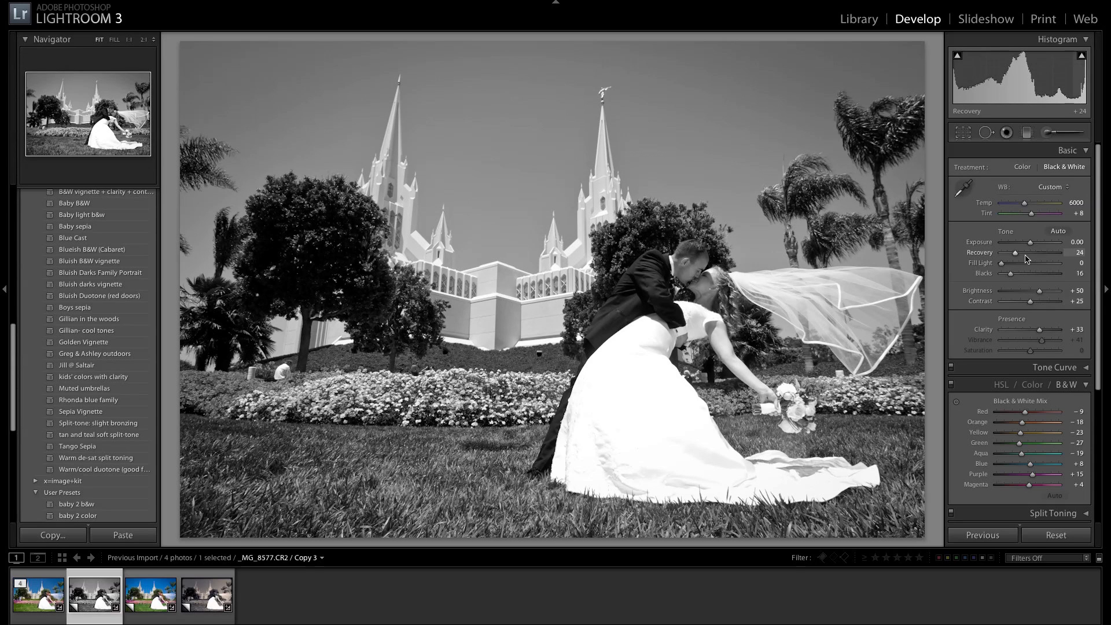
In the black-and-white mix, set Green to −36 and, after trying a brighter Blue, set Blue to −35
left_click(1084, 152)
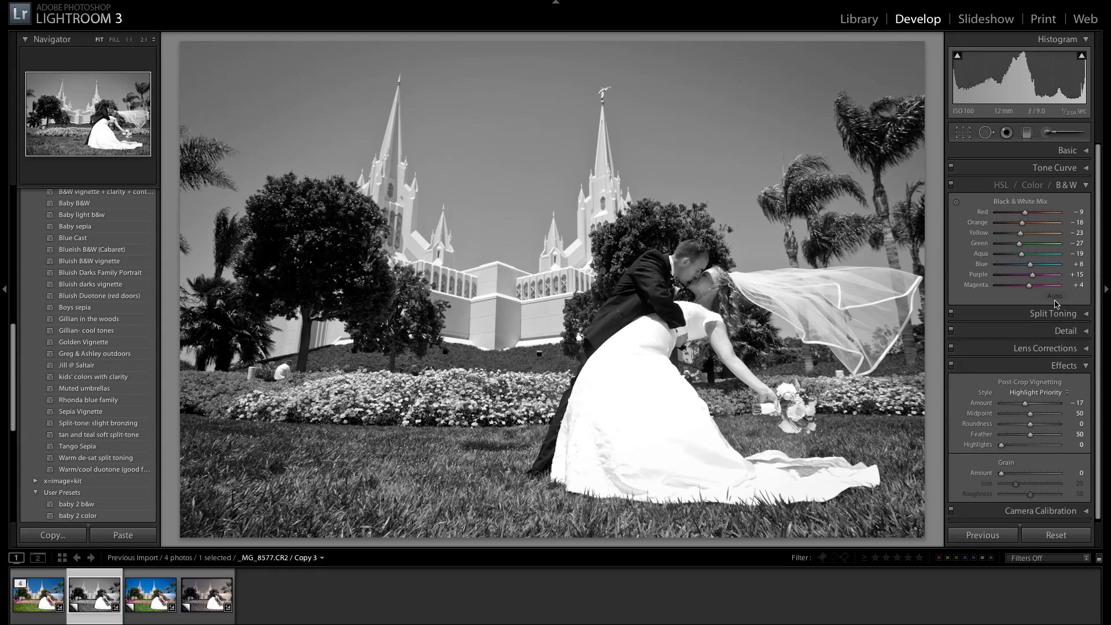
left_click(1030, 246)
mouse_move(1030, 246)
left_mouse_down()
mouse_move(1043, 244)
mouse_move(1021, 249)
left_mouse_up()
left_click_drag(1018, 247, 1053, 266)
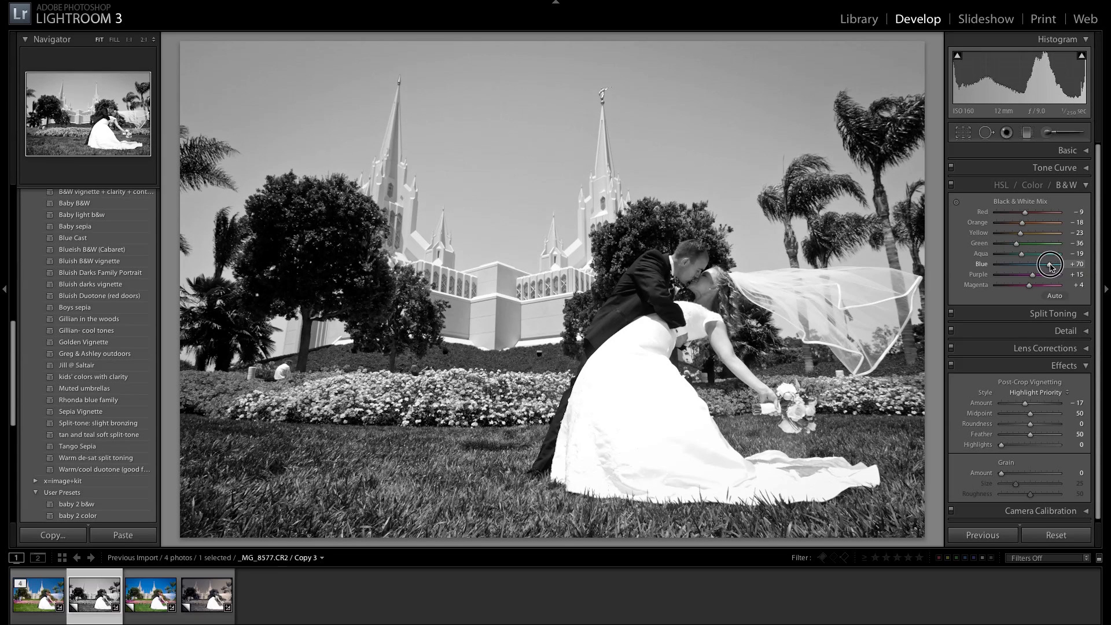
left_click_drag(1052, 265, 1019, 269)
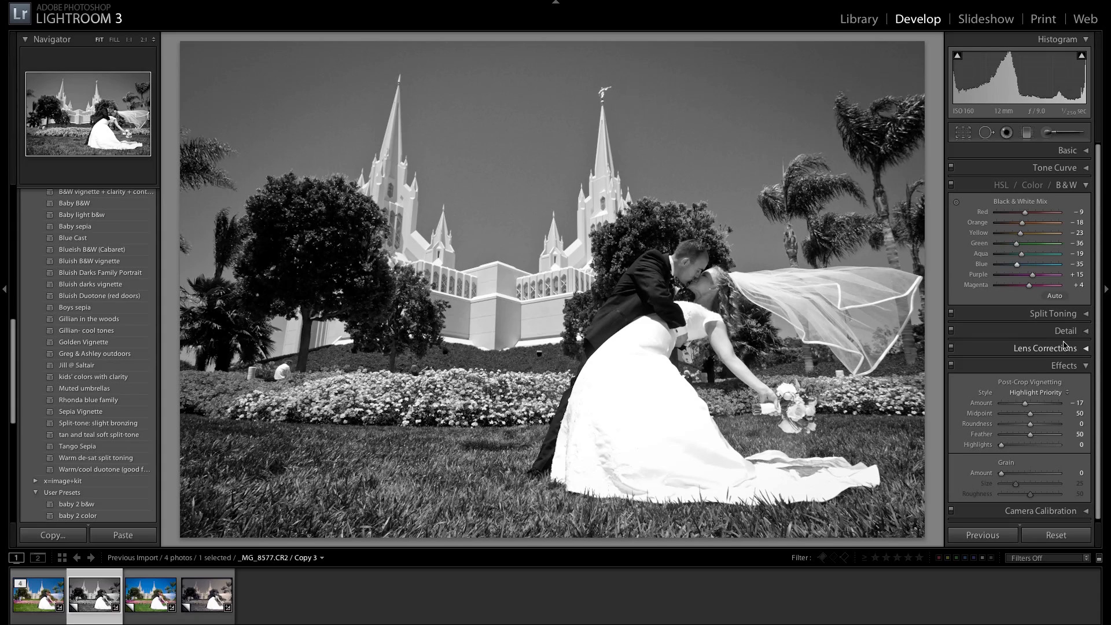
Refine the black-and-white mix with Green −29, Purple +50, Magenta +40, Orange +27 and Yellow −31
left_click_drag(1015, 246, 1020, 246)
mouse_move(1028, 285)
left_mouse_down()
mouse_move(1013, 288)
mouse_move(1059, 286)
mouse_move(1008, 288)
mouse_move(1059, 287)
mouse_move(1013, 289)
mouse_move(1041, 287)
mouse_move(1017, 278)
mouse_move(1044, 280)
left_mouse_up()
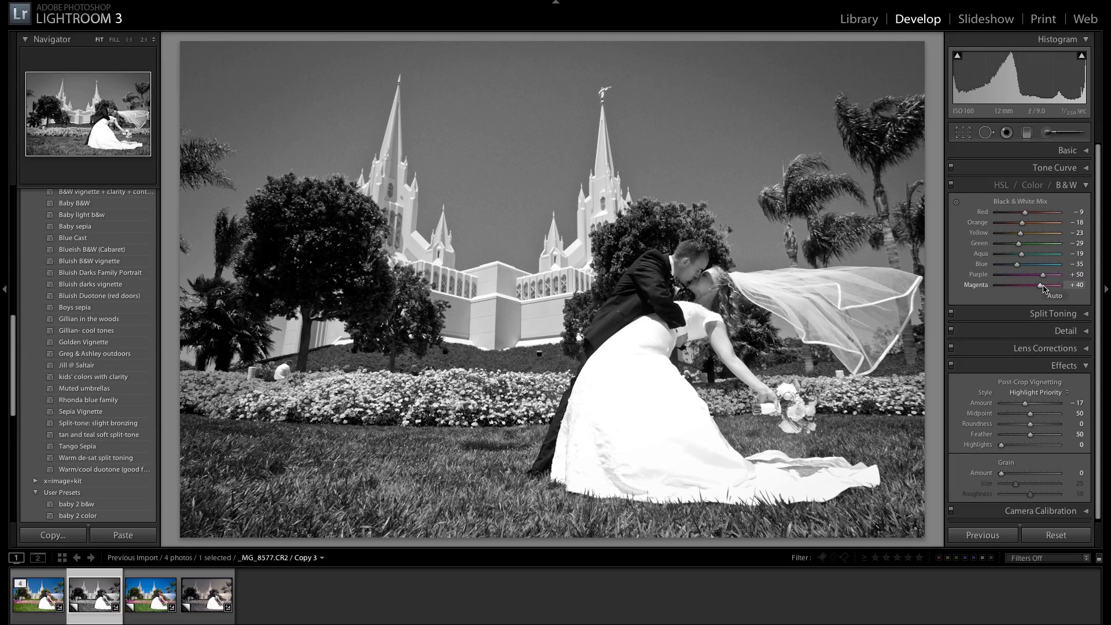
left_click_drag(1020, 234, 1035, 225)
Heal the blemishes on the groom's neck and cheek in the black-and-white copy using Spot Removal in Heal mode, with sizes 17 and 11
left_click(686, 266)
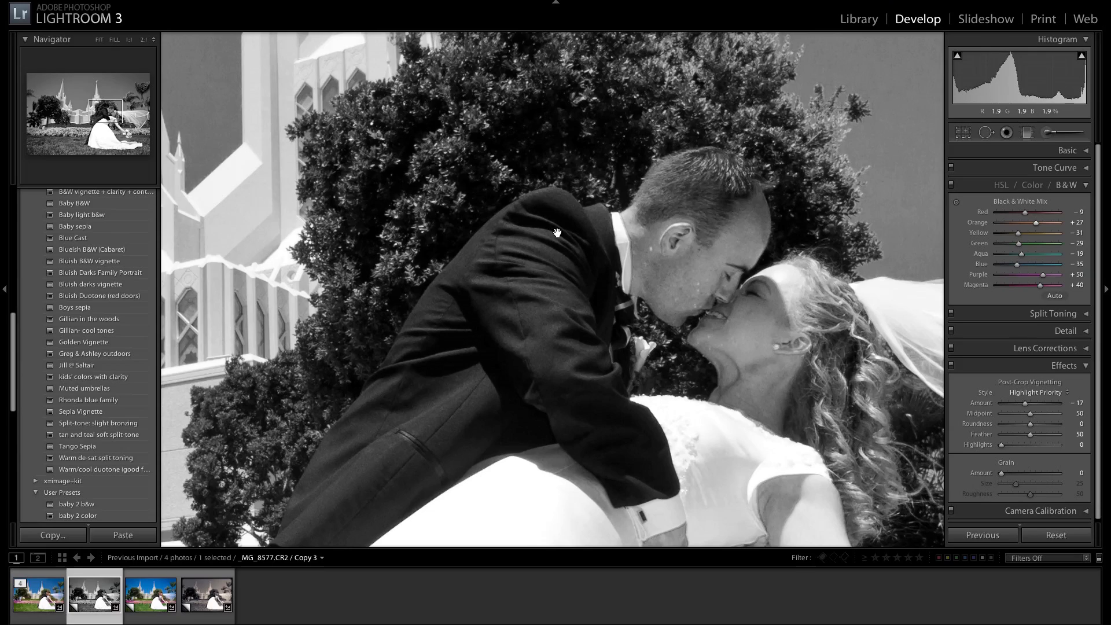
left_click(563, 253)
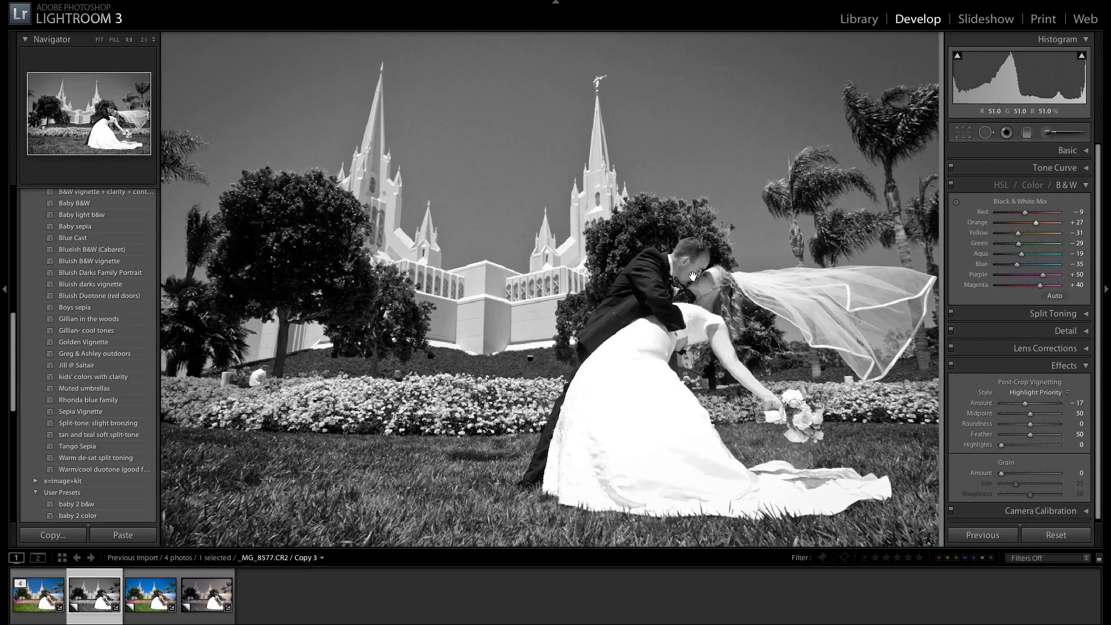
left_click(707, 278)
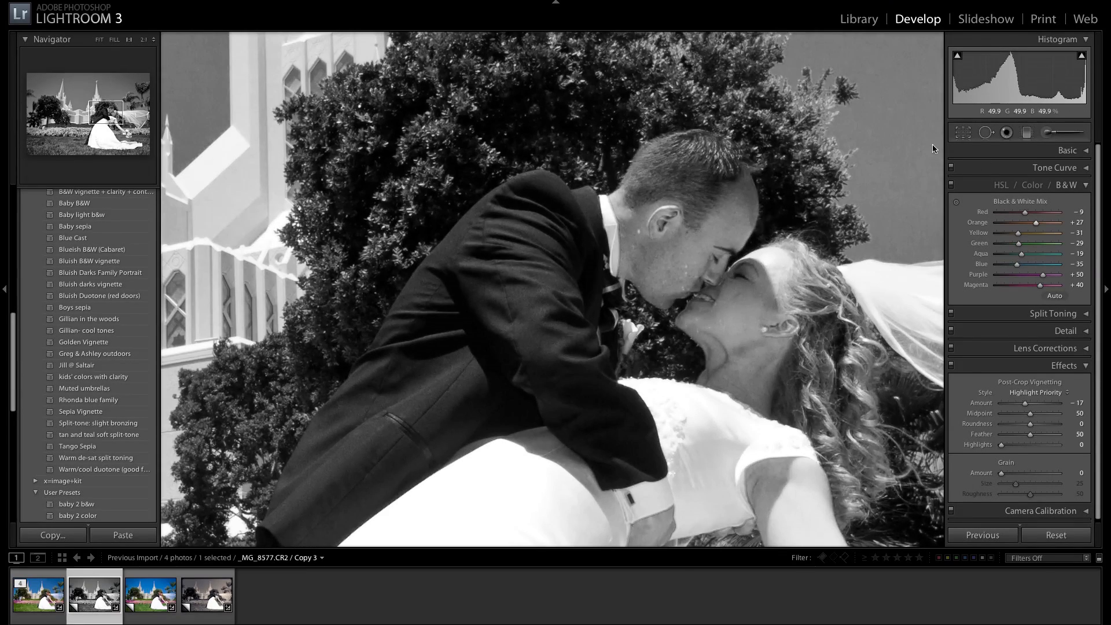
left_click(985, 132)
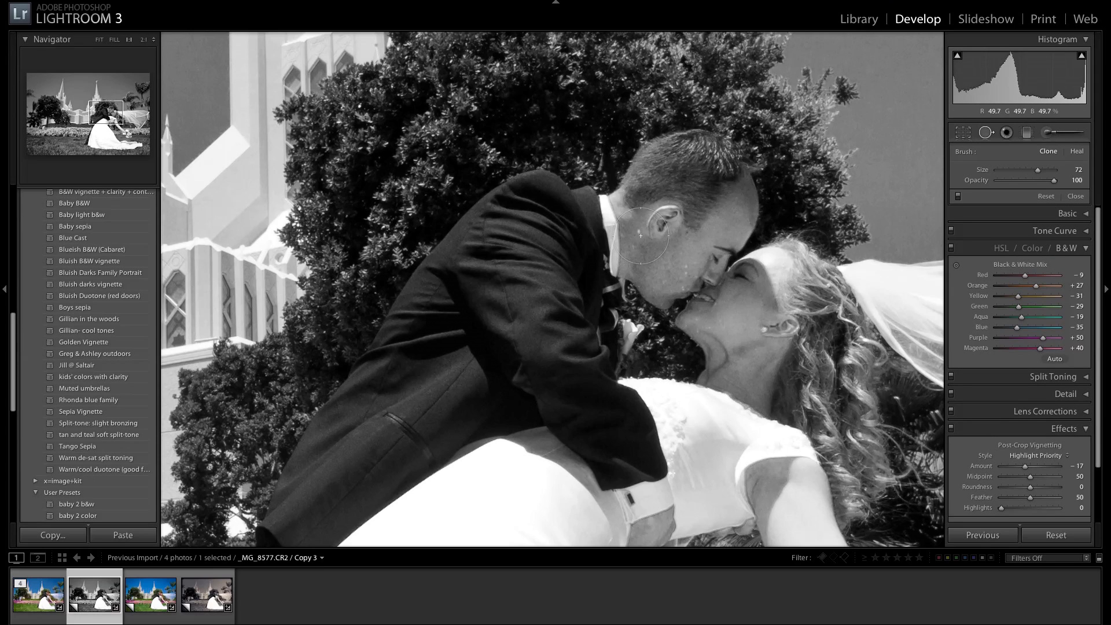
left_click(1077, 152)
scroll(639, 230, "down", 4)
left_click(638, 230)
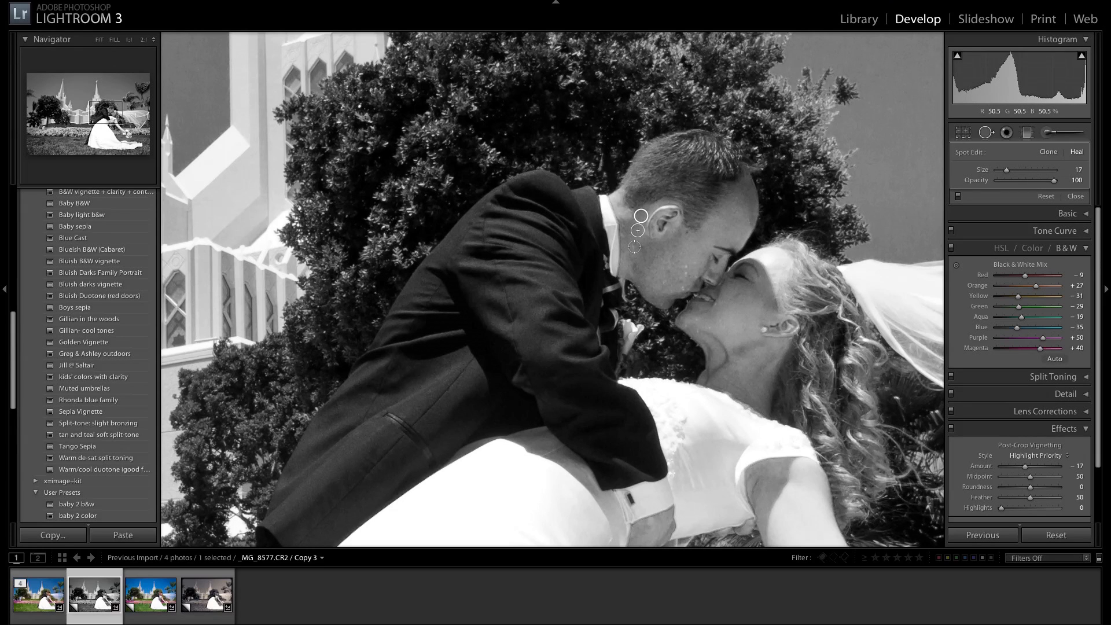
left_click(634, 245)
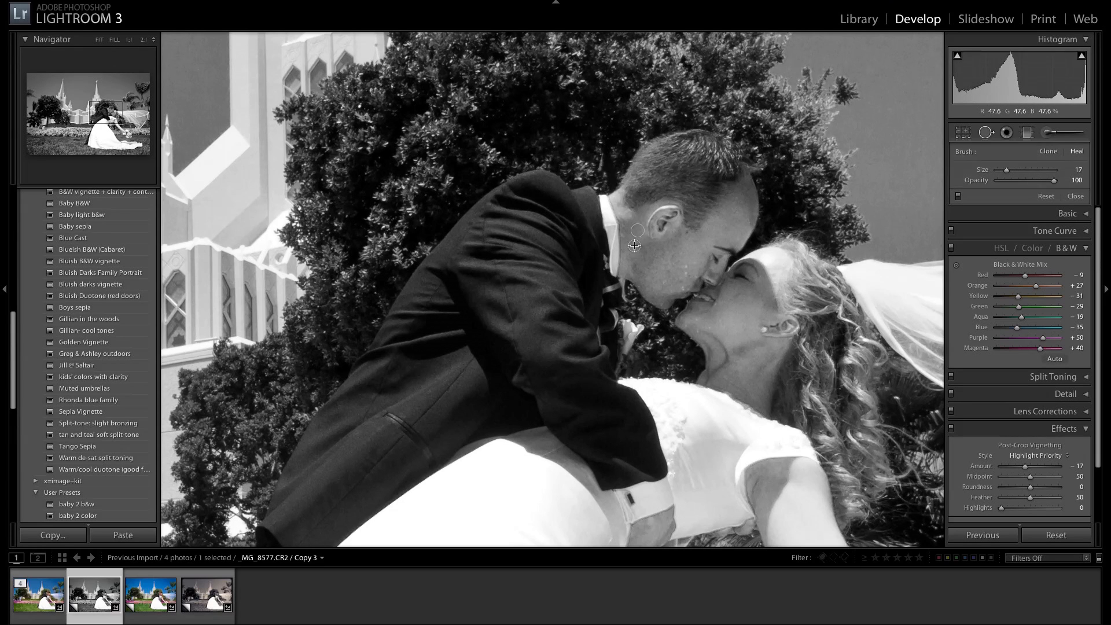
left_click(685, 265)
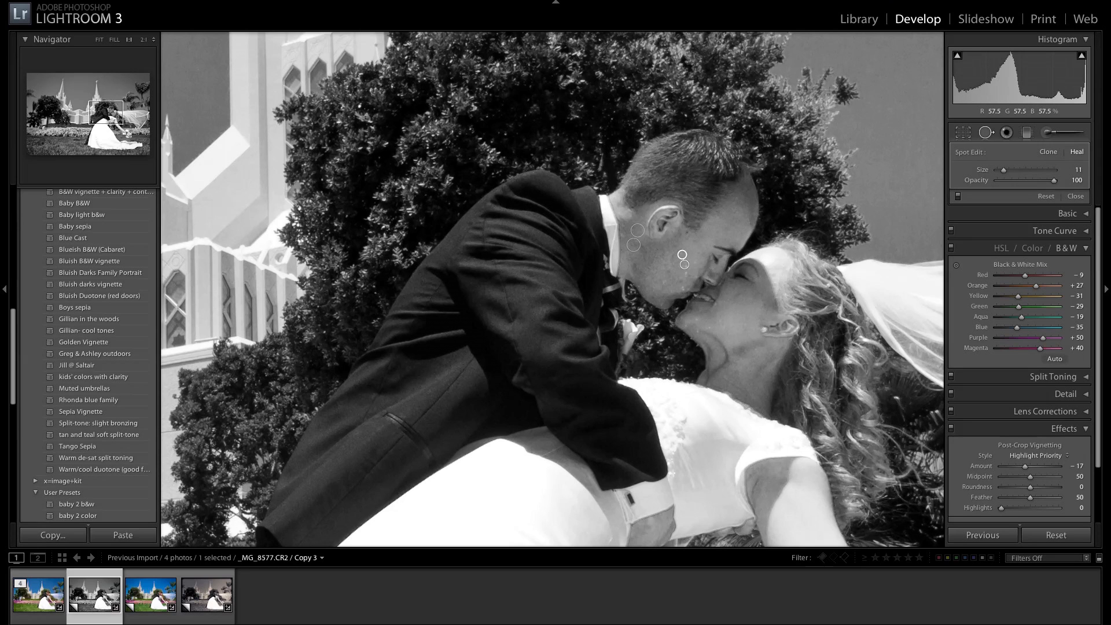
Heal the remaining blemishes on the groom's jaw and the skin beside his mouth with size 12 spots sampled from clean cheek skin
left_click(144, 40)
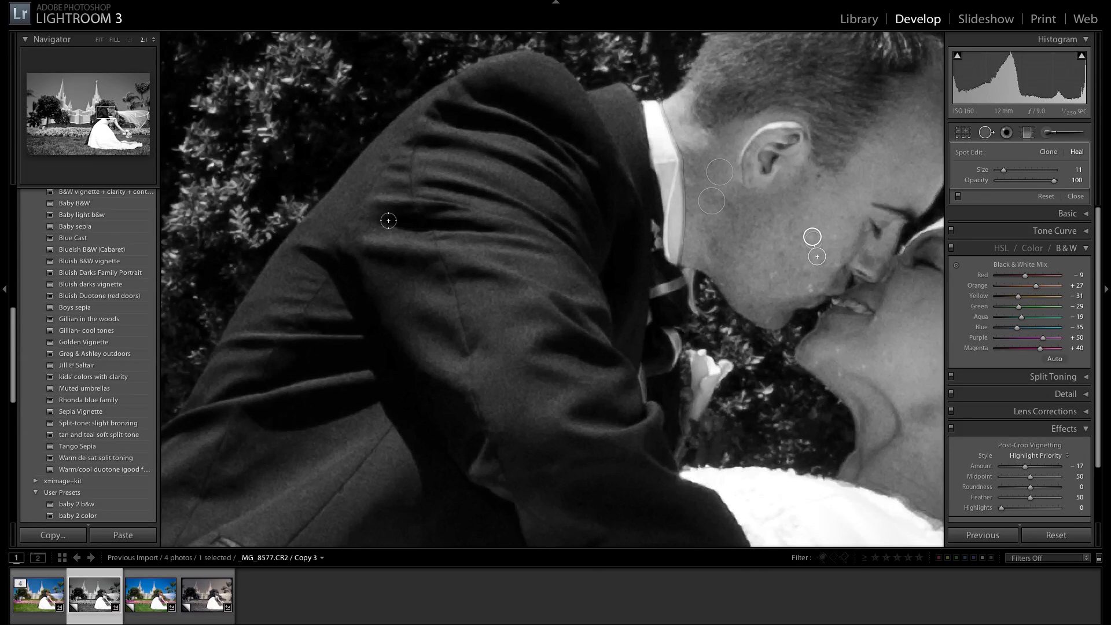
left_click(772, 274)
left_click(812, 287)
left_click_drag(831, 280, 794, 257)
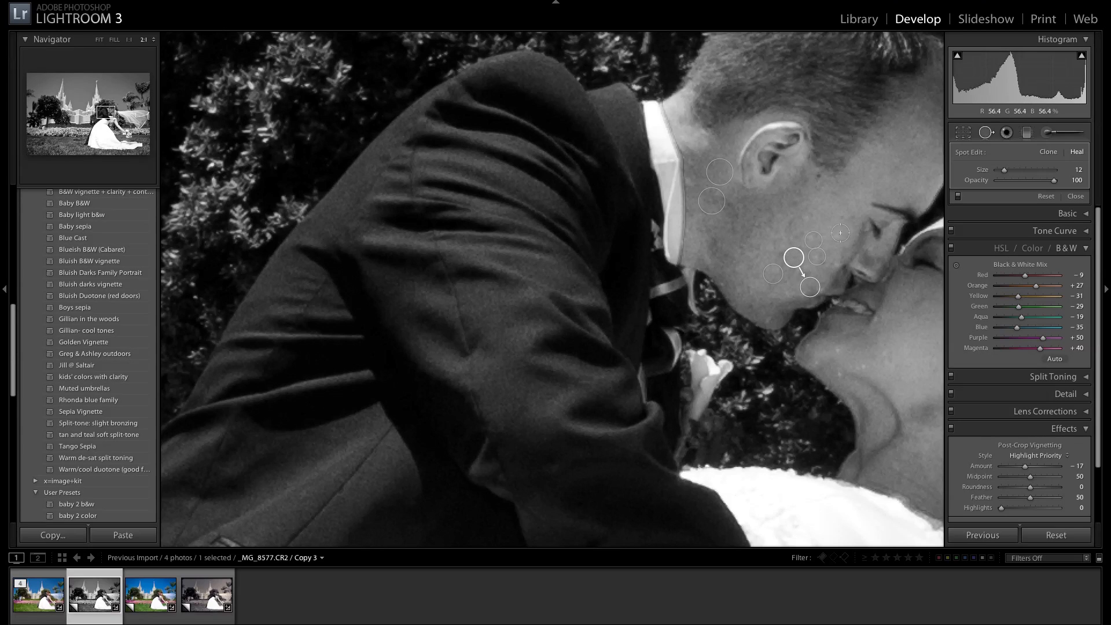
Heal the blemish on the bride's chin with a size 12 spot, and finish the spot removal
left_click_drag(835, 233, 681, 176)
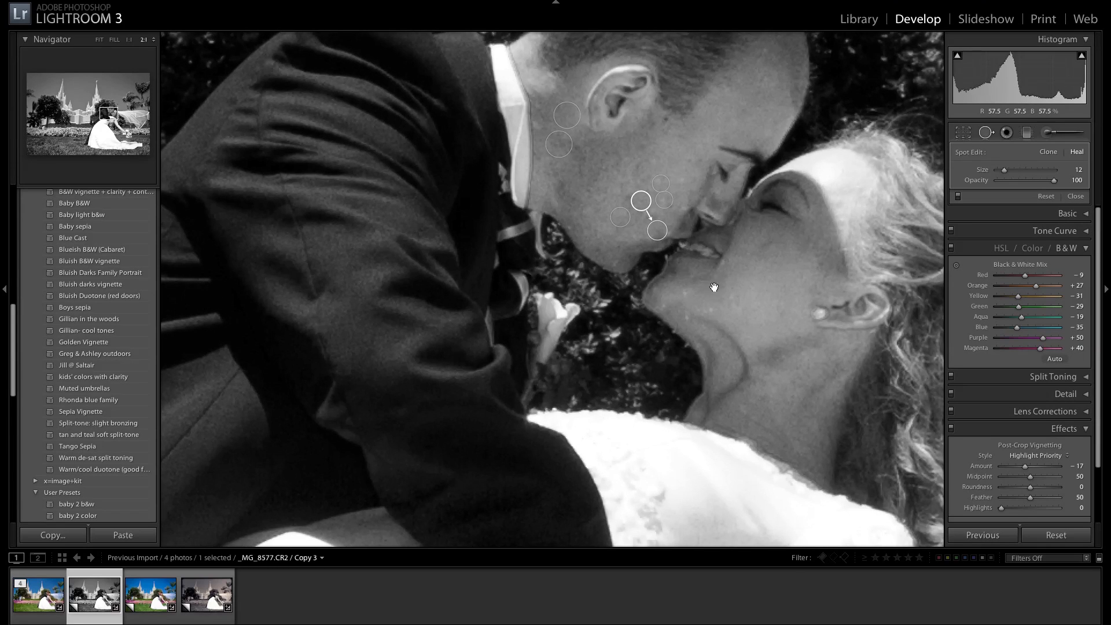
left_click(712, 309)
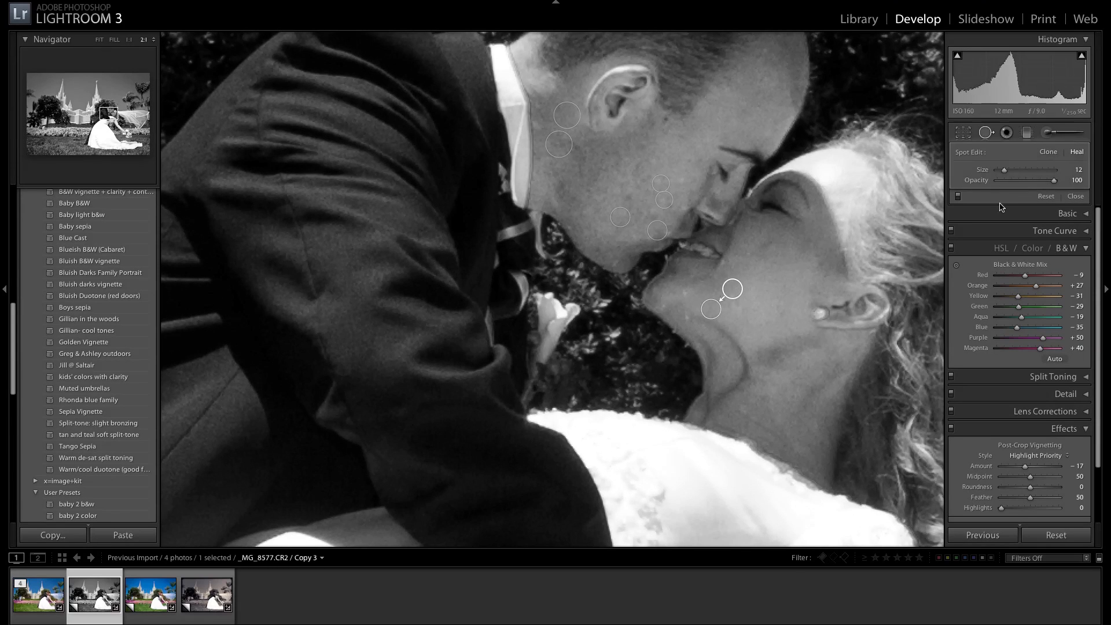
left_click(1074, 197)
left_click(743, 229)
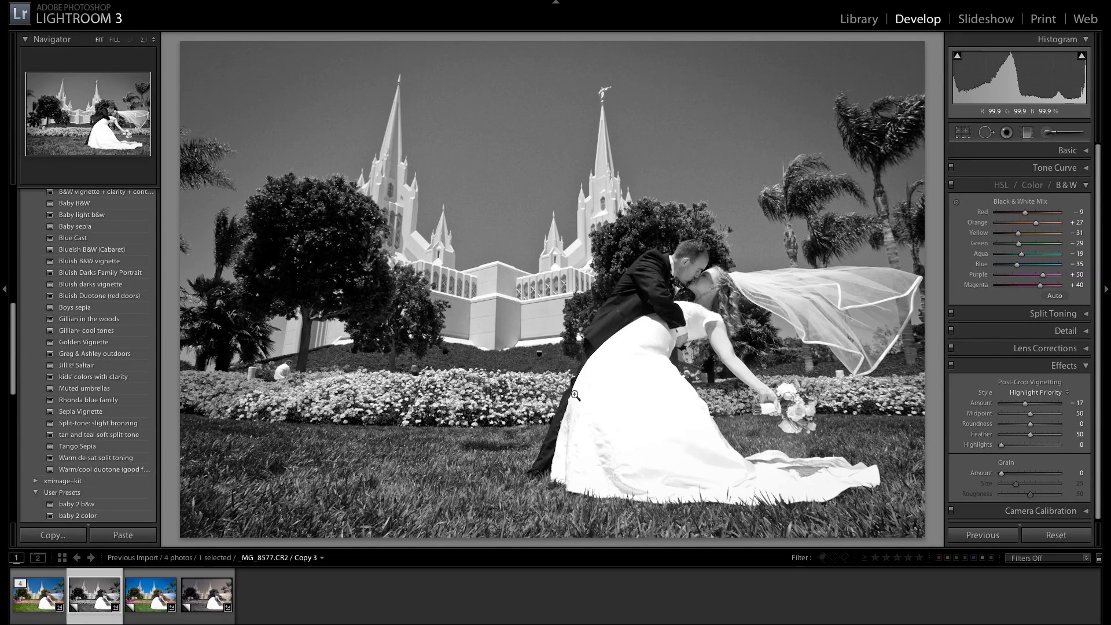
Examine the crouching man in the white shirt behind the flowerbed in the black-and-white copy
left_click(274, 371)
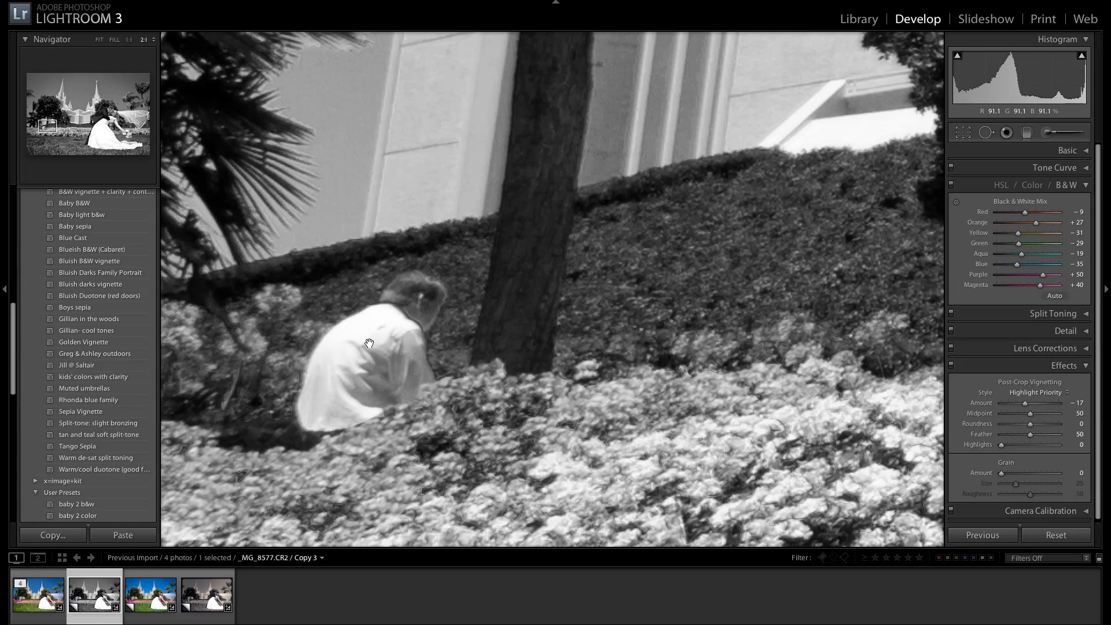
left_click(615, 271)
left_click(603, 290)
left_click(601, 292)
left_click(600, 294)
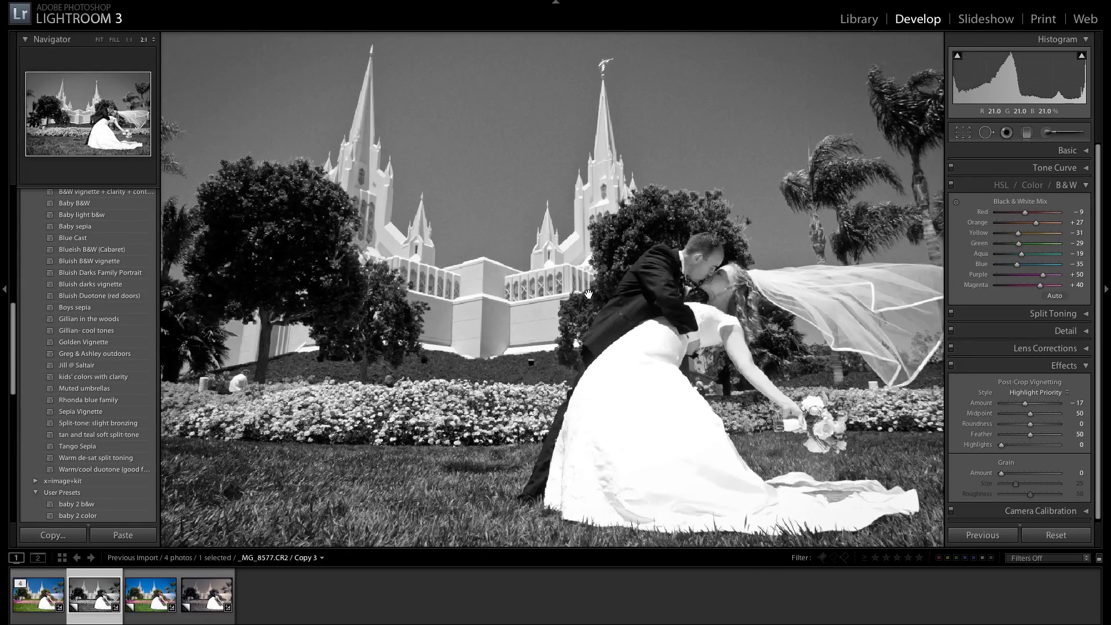
left_click(598, 294)
Select the original color photo together with Copy 1, keeping the original as the active photo
left_click(51, 599)
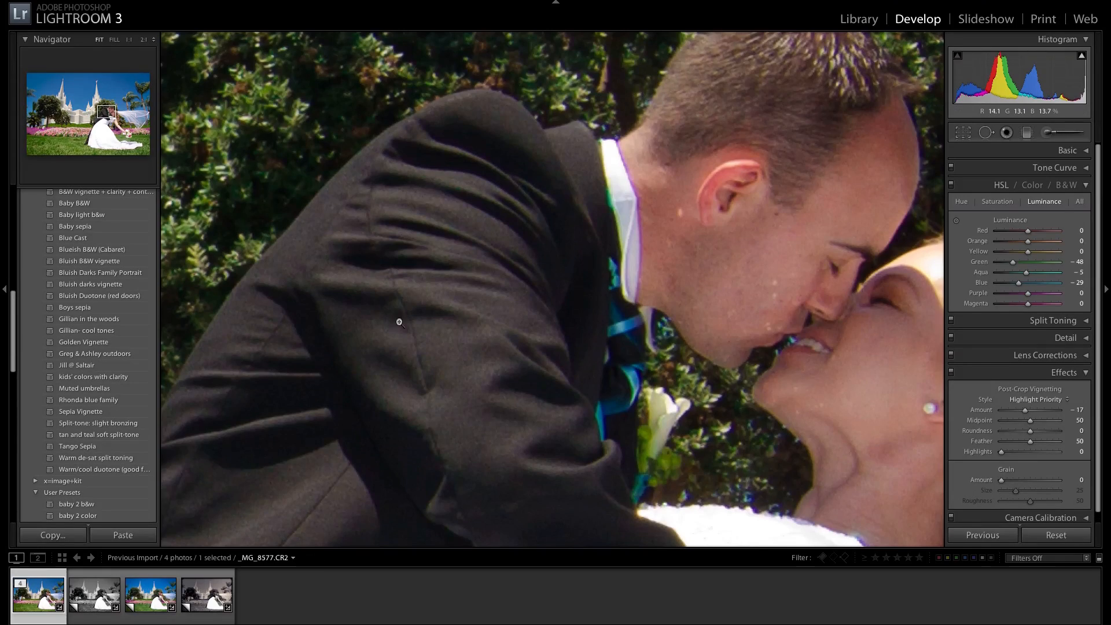
left_click(398, 321)
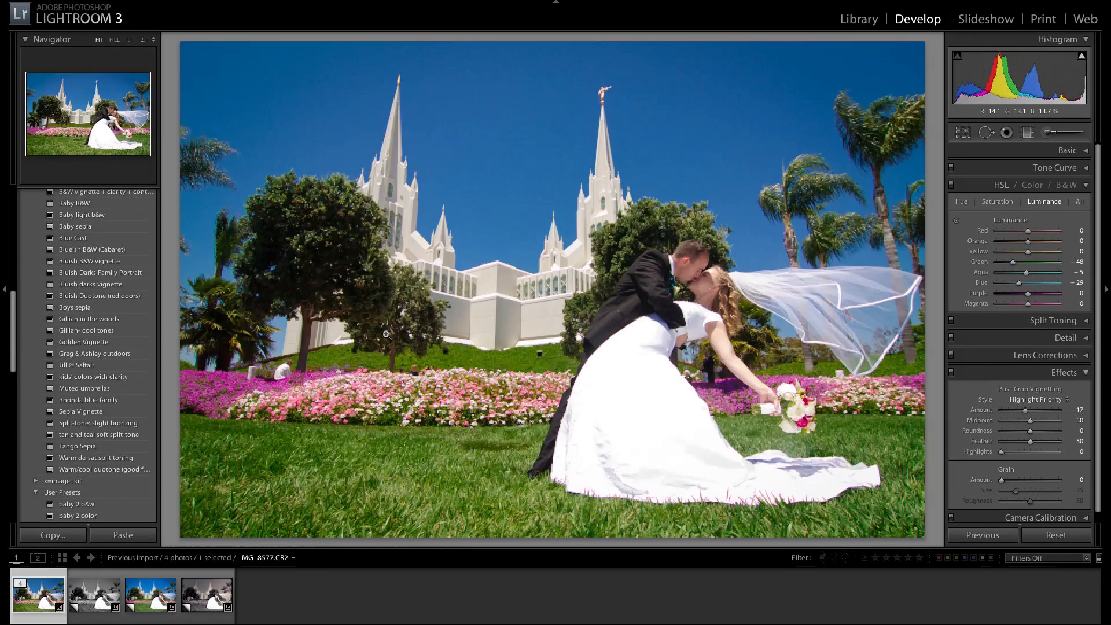
left_click(149, 599, "ctrl")
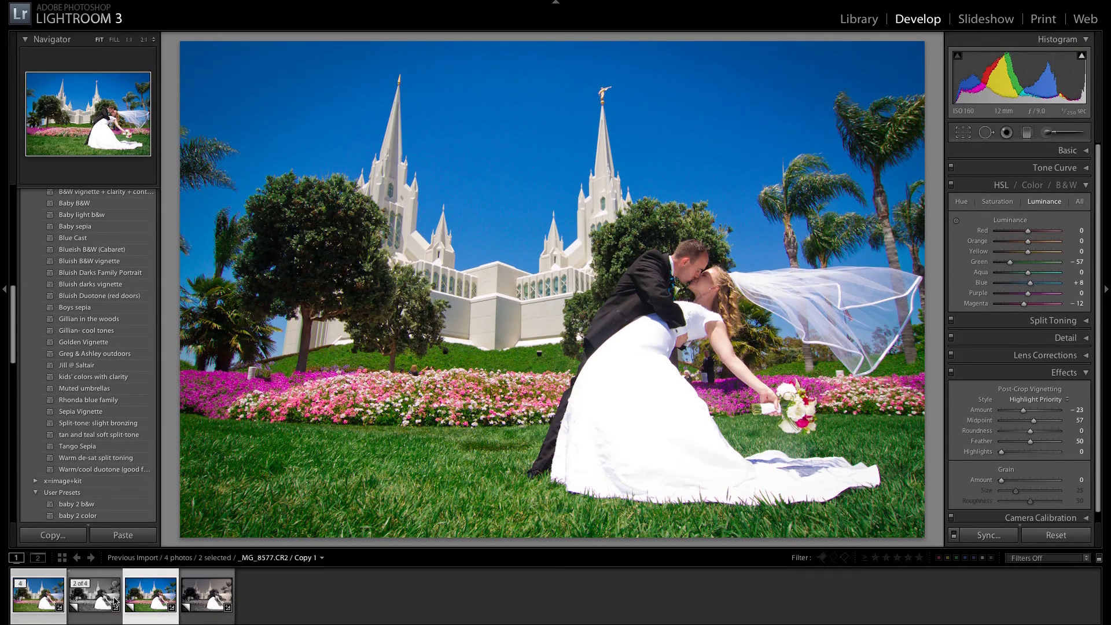
left_click(35, 594)
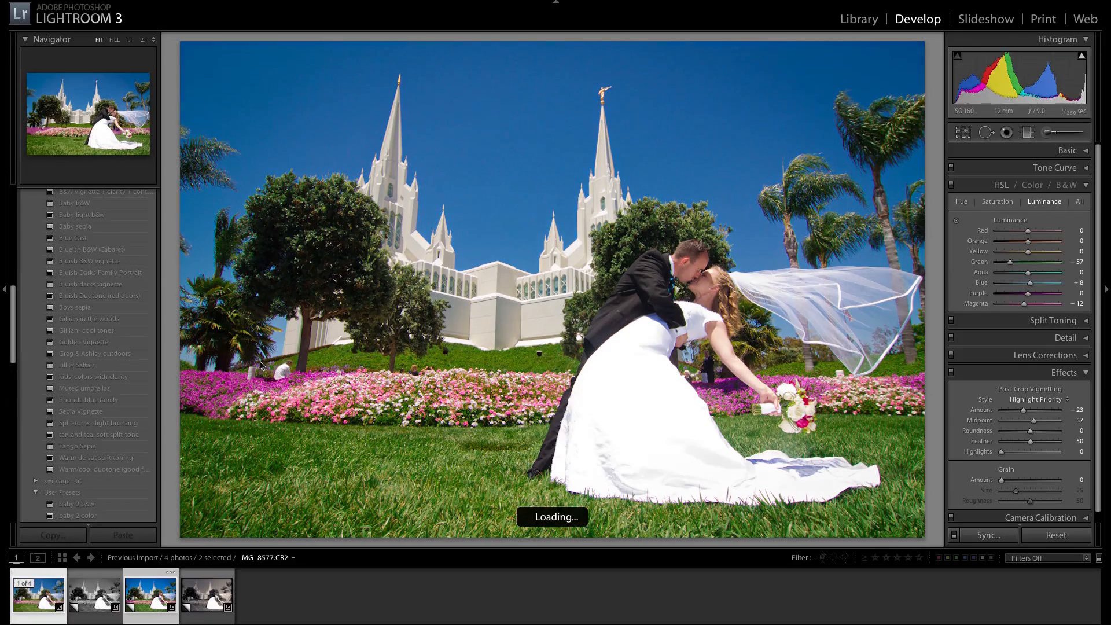
In the original photo, clone hillside greenery over the crouching man's head and upper back using Spot Removal in Clone mode at size 51
left_click(282, 368)
left_click(283, 367)
left_click(283, 367)
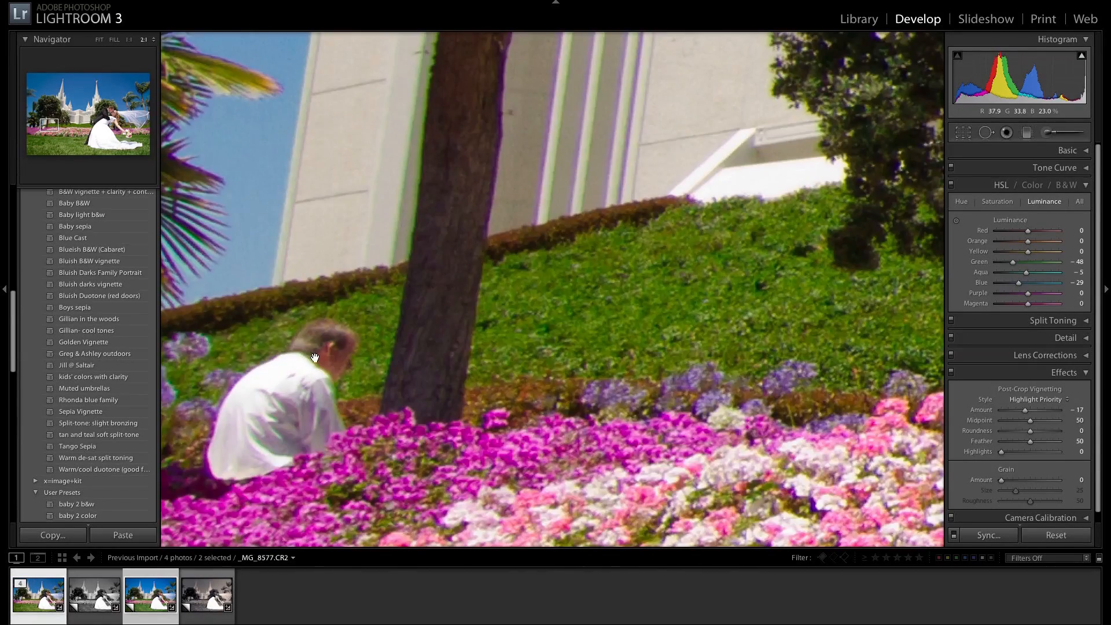
left_click_drag(353, 342, 564, 266)
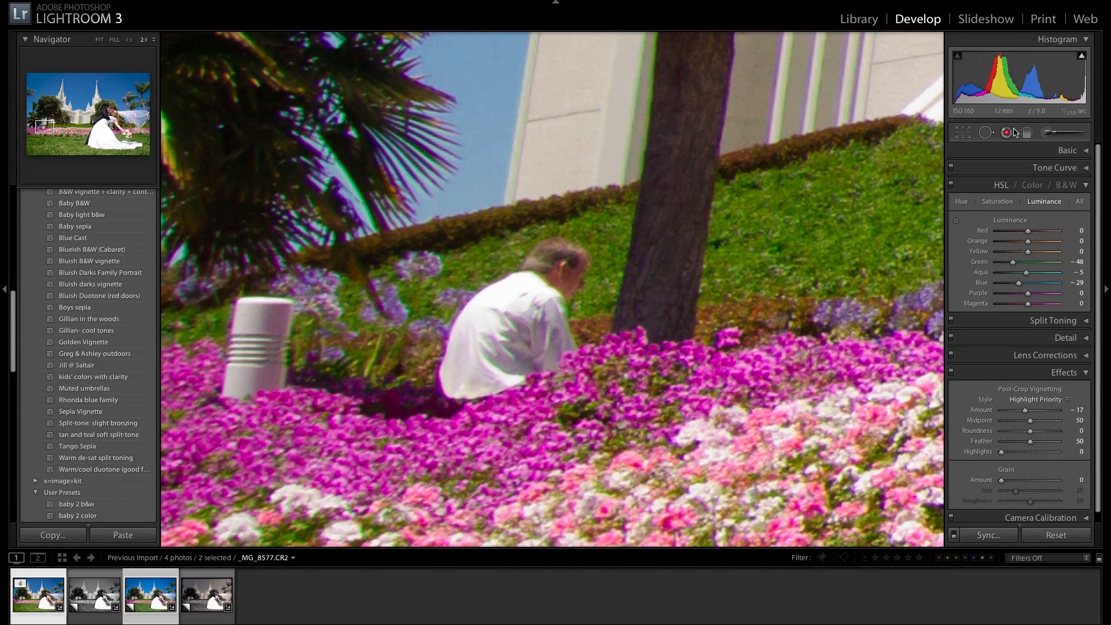
left_click(991, 134)
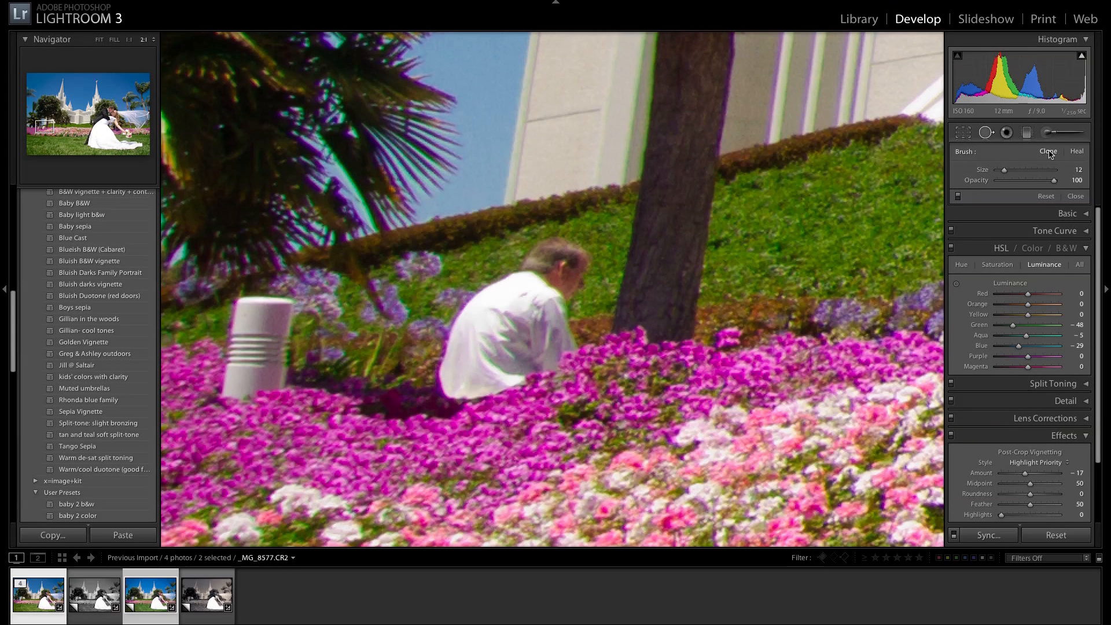
scroll(561, 278, "up", 10)
left_click_drag(560, 271, 822, 227)
mouse_move(498, 291)
left_mouse_down()
mouse_move(519, 227)
mouse_move(859, 224)
mouse_move(858, 239)
left_mouse_up()
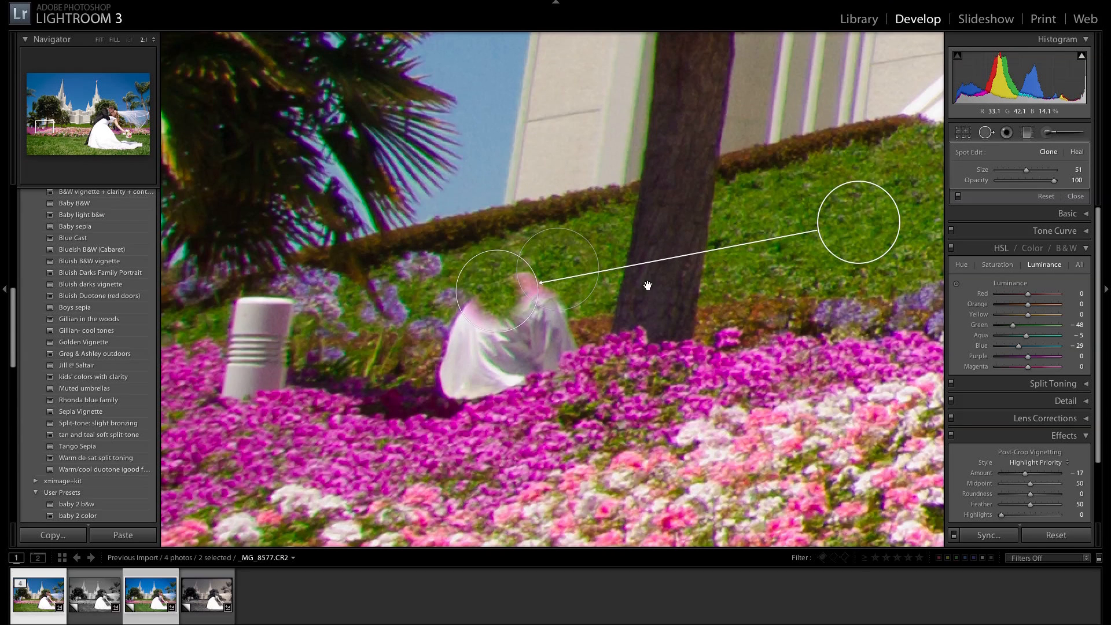
left_click(540, 319)
mouse_move(426, 325)
left_mouse_down()
mouse_move(829, 228)
mouse_move(848, 211)
left_mouse_up()
left_click_drag(533, 325, 526, 294)
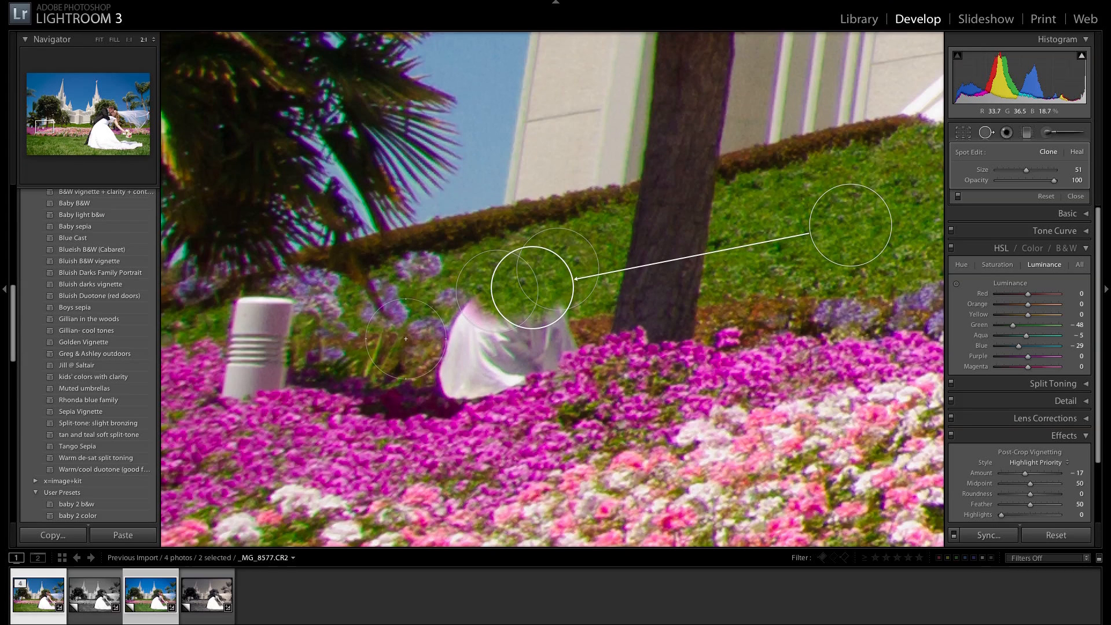
Clone the purple flowers and foliage beside the white post over the lower back of the man's shirt with two spots
left_click(472, 357)
mouse_move(556, 346)
left_mouse_down()
mouse_move(348, 327)
mouse_move(316, 309)
left_mouse_up()
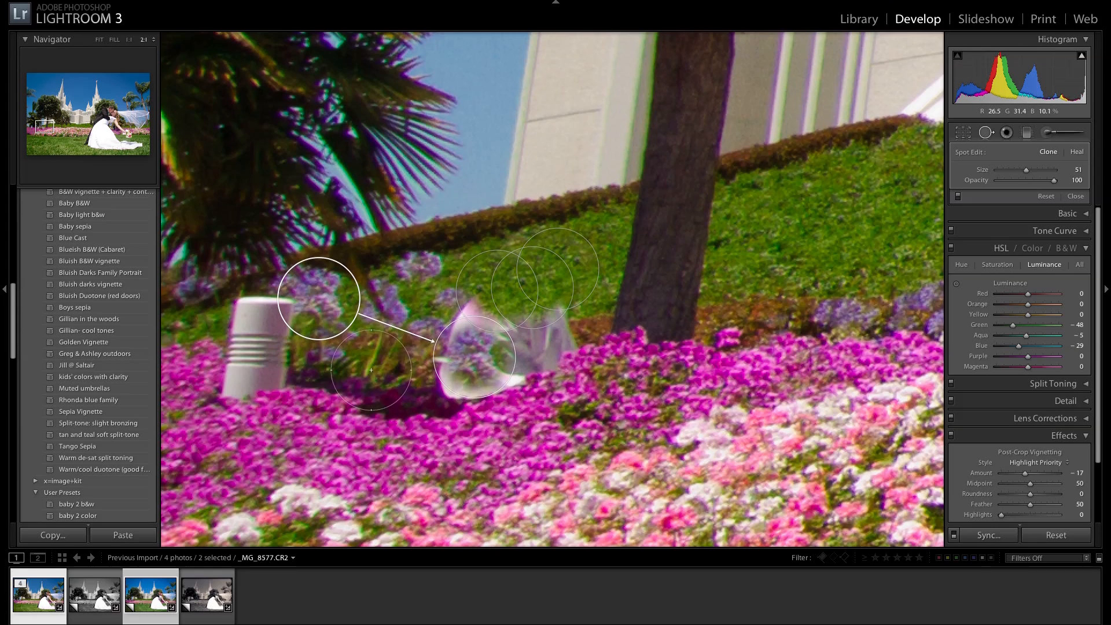
left_click(413, 377)
mouse_move(500, 395)
left_mouse_down()
mouse_move(393, 321)
mouse_move(365, 316)
left_mouse_up()
left_click_drag(401, 374, 447, 377)
Clone magenta flowers over the bottom edge and front part of the man's shirt
left_click(520, 421)
left_click_drag(407, 432, 278, 438)
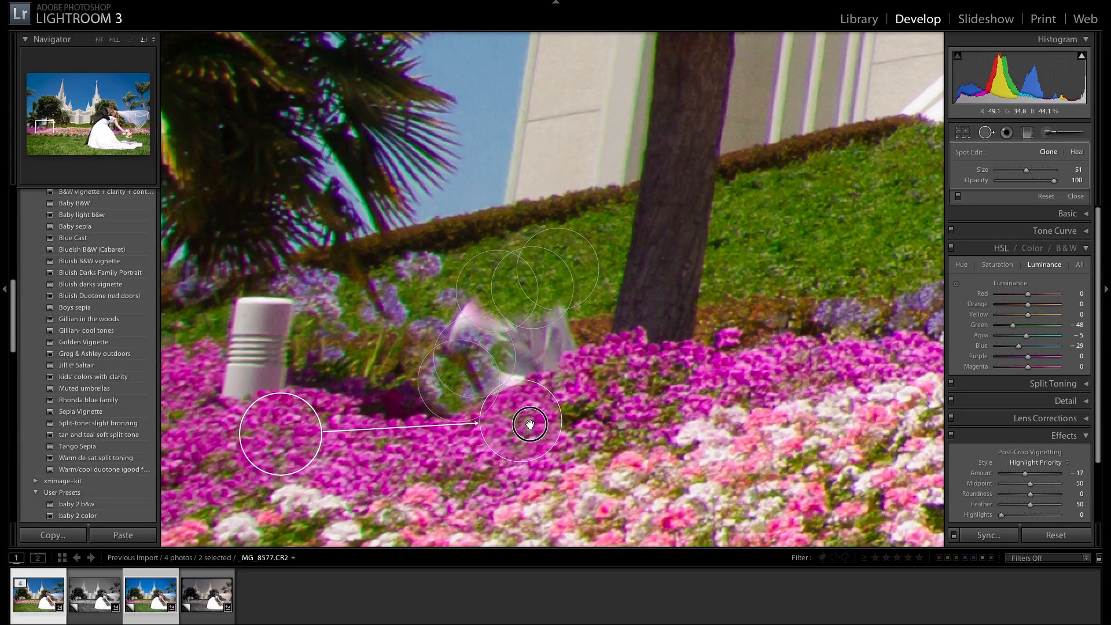
mouse_move(529, 424)
left_mouse_down()
mouse_move(487, 410)
mouse_move(498, 392)
left_mouse_up()
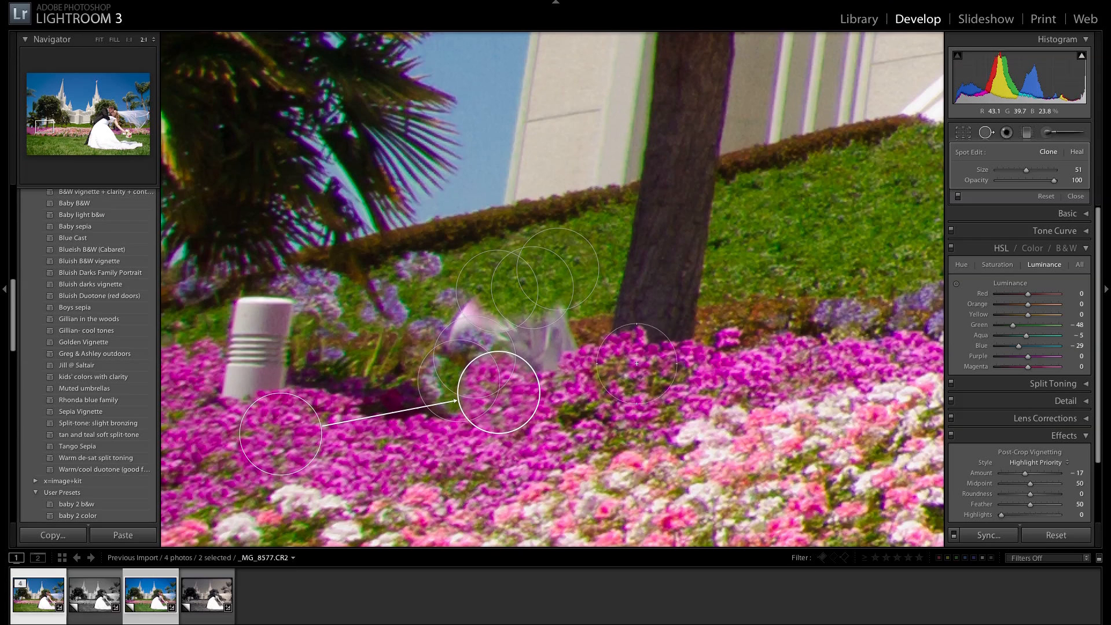
left_click(548, 346)
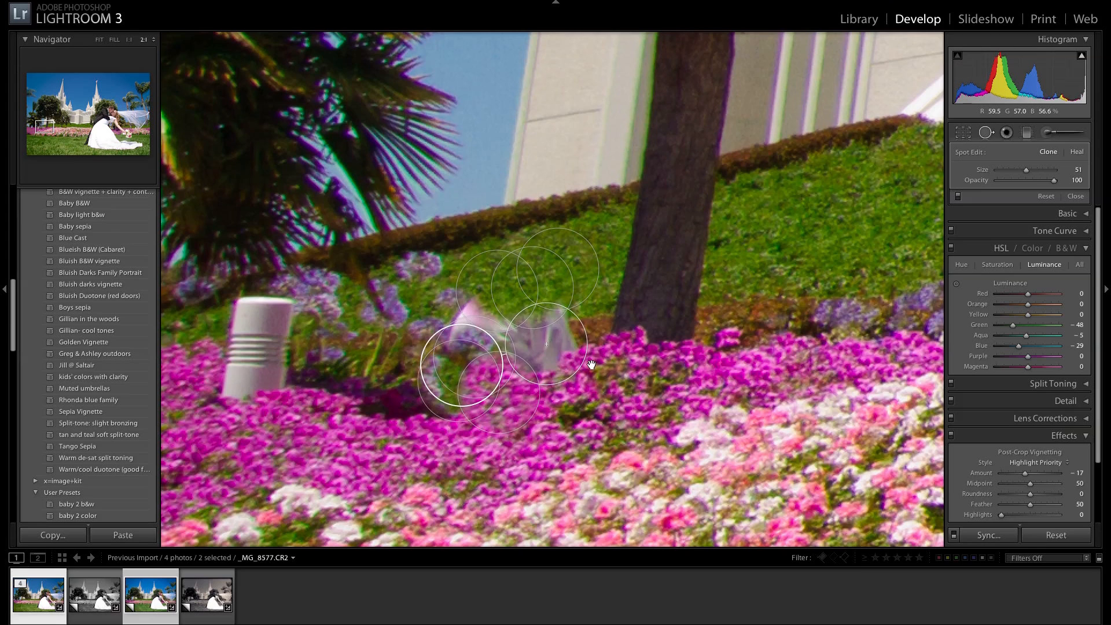
mouse_move(459, 367)
left_mouse_down()
mouse_move(558, 390)
mouse_move(653, 384)
left_mouse_up()
Clone hillside greenery over the remaining white patches at the top and middle of the man's shirt
mouse_move(455, 313)
left_mouse_down()
mouse_move(691, 286)
mouse_move(826, 235)
left_mouse_up()
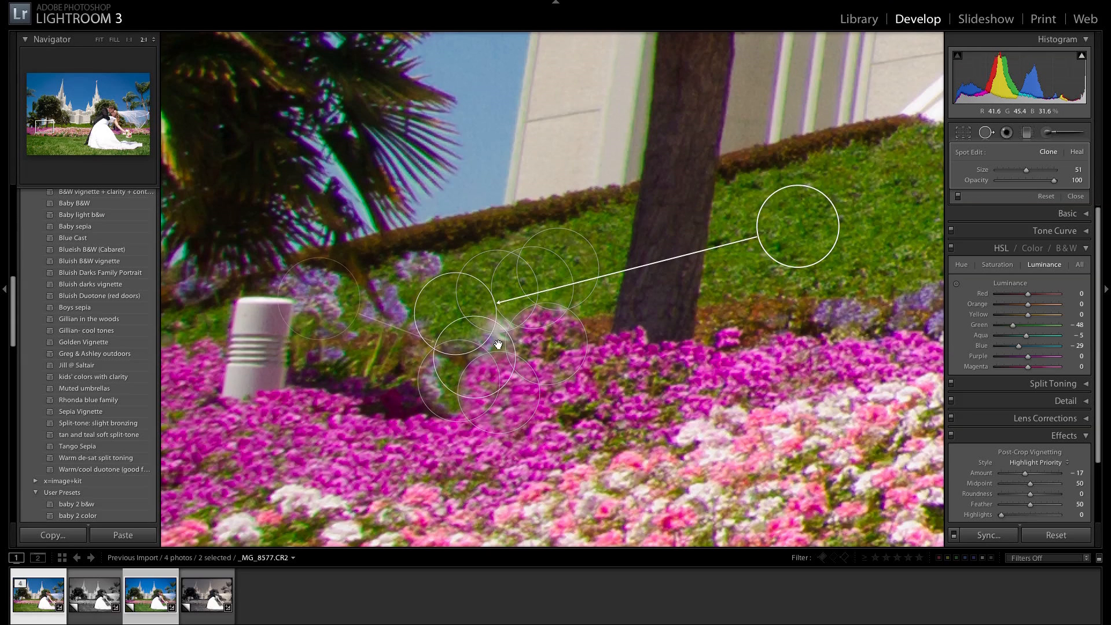
left_click(402, 352)
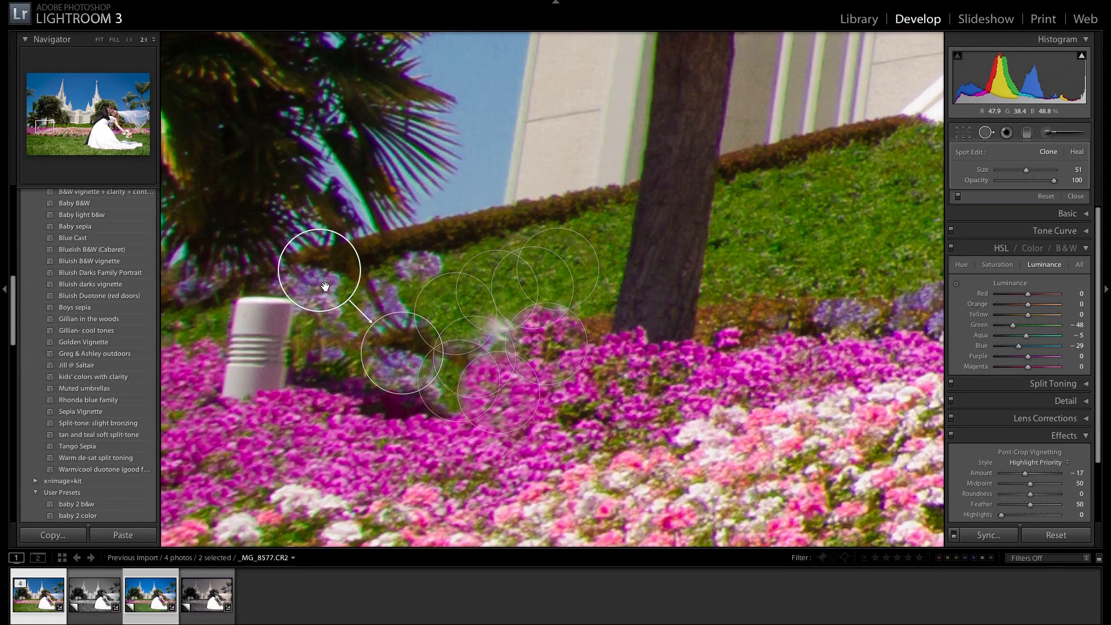
left_click_drag(324, 286, 835, 234)
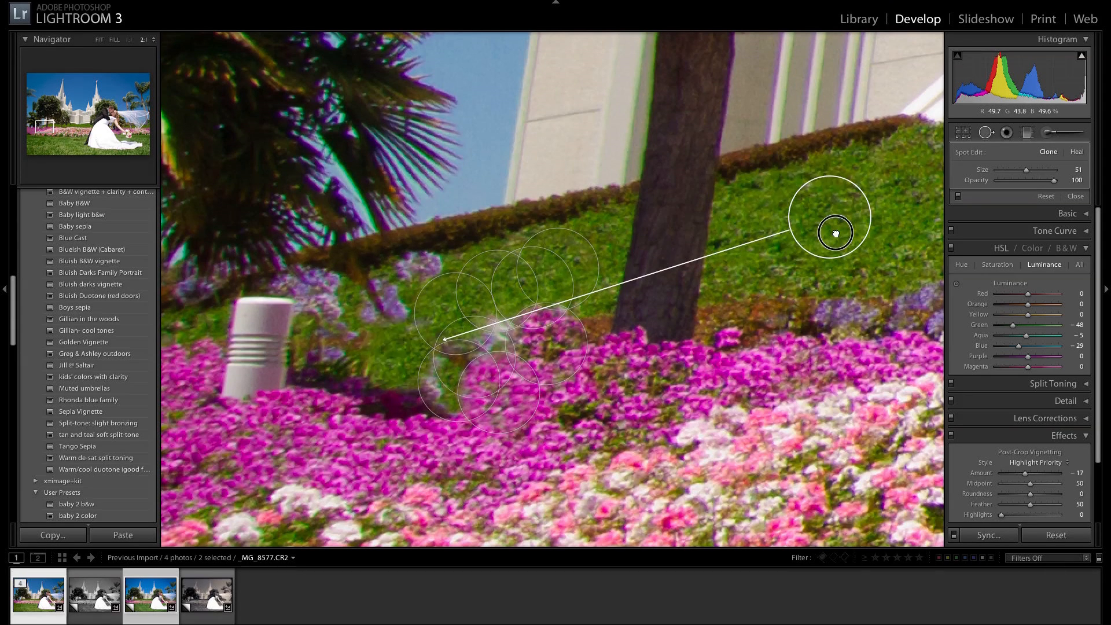
left_click_drag(392, 355, 497, 323)
Clone the foliage and purple flowers next to the white post over the rear edge of the area where the man crouched
left_click(398, 378)
left_click_drag(413, 388, 443, 386)
mouse_move(335, 382)
left_mouse_down()
mouse_move(322, 360)
mouse_move(333, 338)
left_mouse_up()
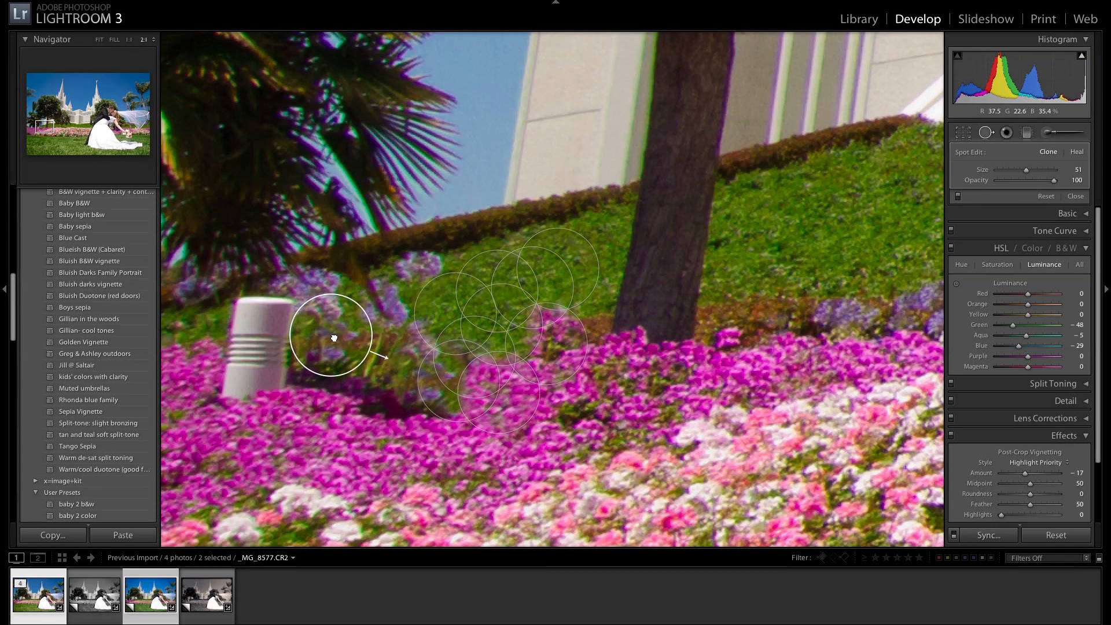
Clone magenta flowers over the dark shadow below the removed man, finish the spot removal and return to the full photo
left_click(348, 443)
left_click_drag(347, 445, 395, 428)
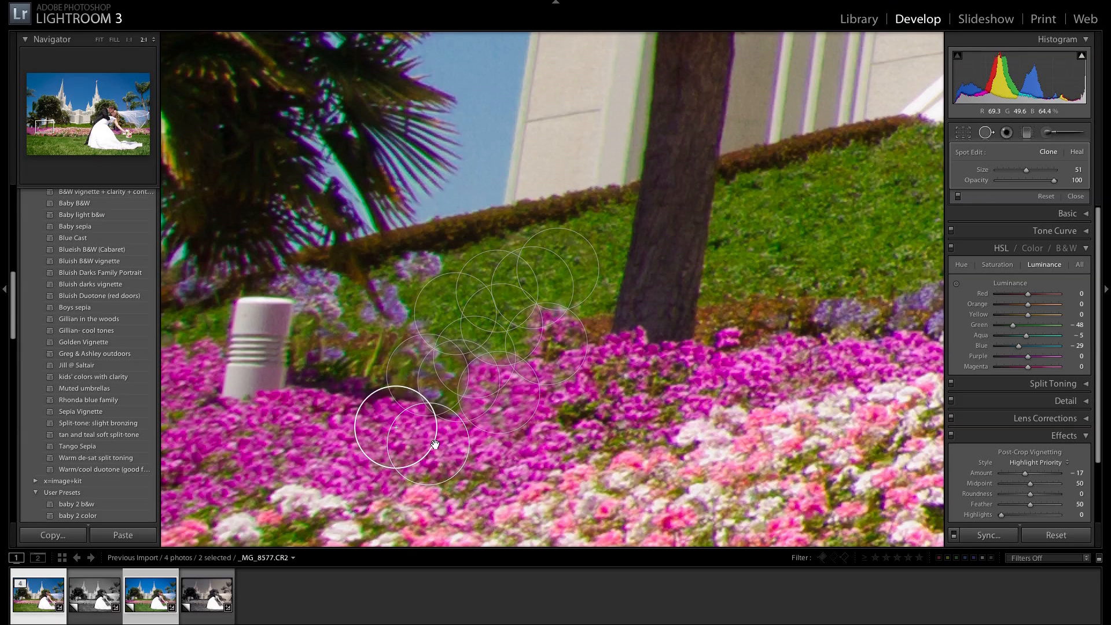
mouse_move(453, 450)
left_mouse_down()
mouse_move(627, 412)
mouse_move(674, 389)
mouse_move(289, 432)
mouse_move(278, 448)
left_mouse_up()
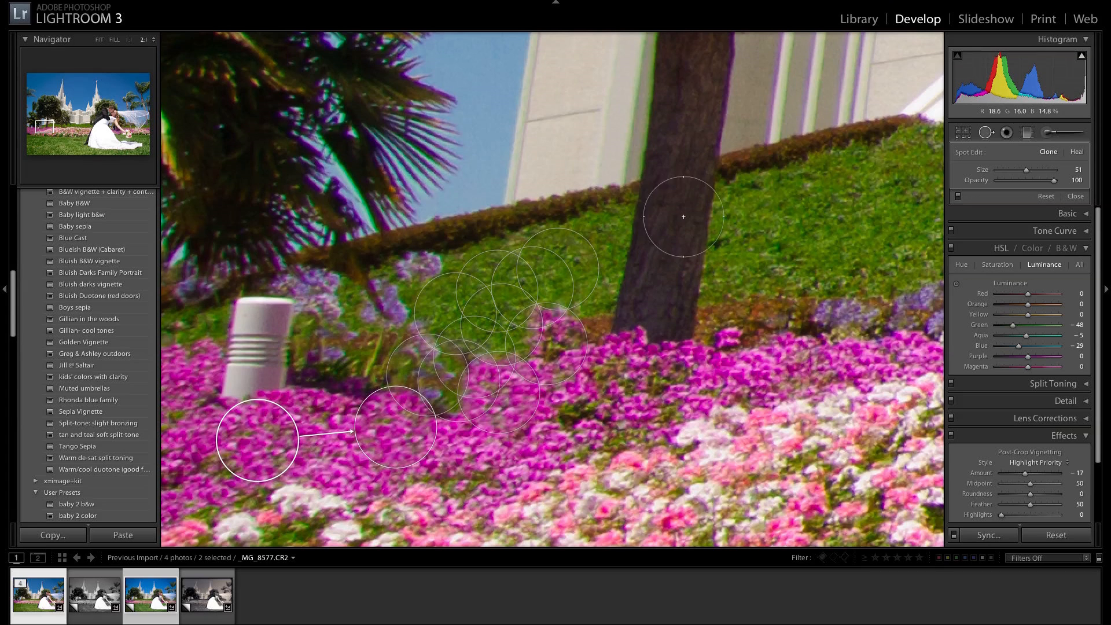
left_click(1075, 196)
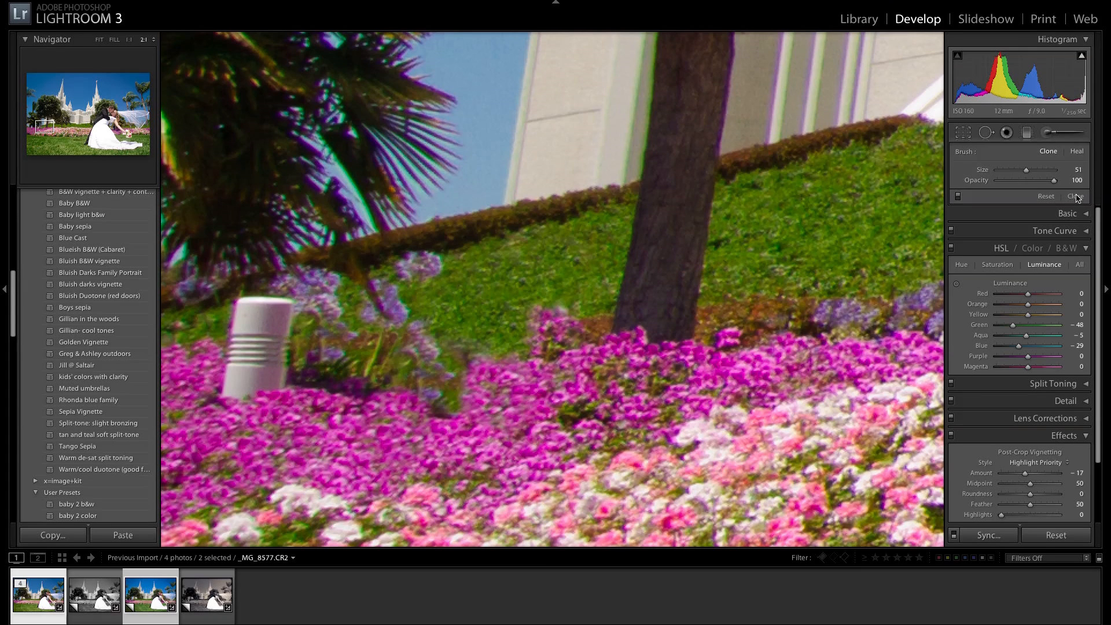
left_click(493, 296)
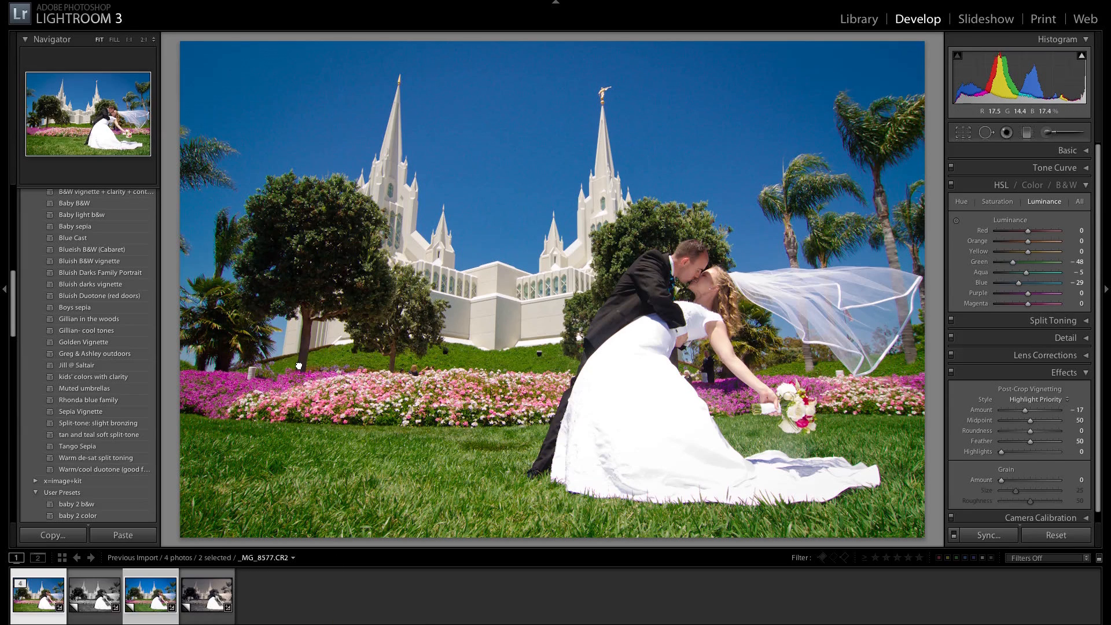
Adjust the clone spot over the hillside greenery between the white post and the tree, finish the spot removal and return to the full photo
left_click(260, 326)
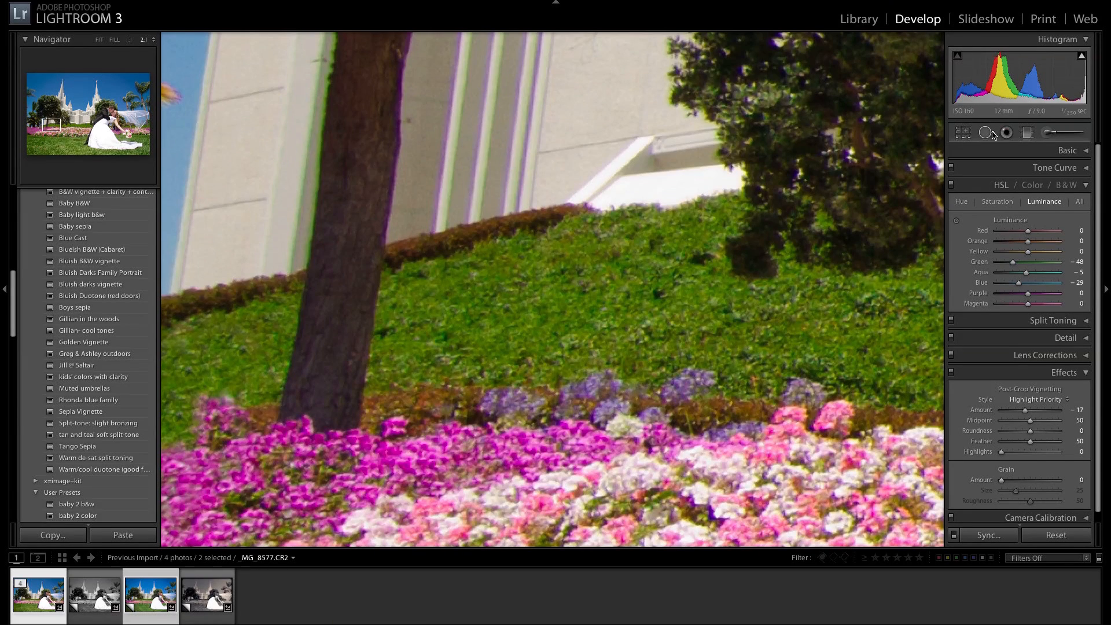
left_click(992, 133)
left_click_drag(300, 398, 557, 338)
left_click(386, 314)
left_click_drag(386, 315, 380, 335)
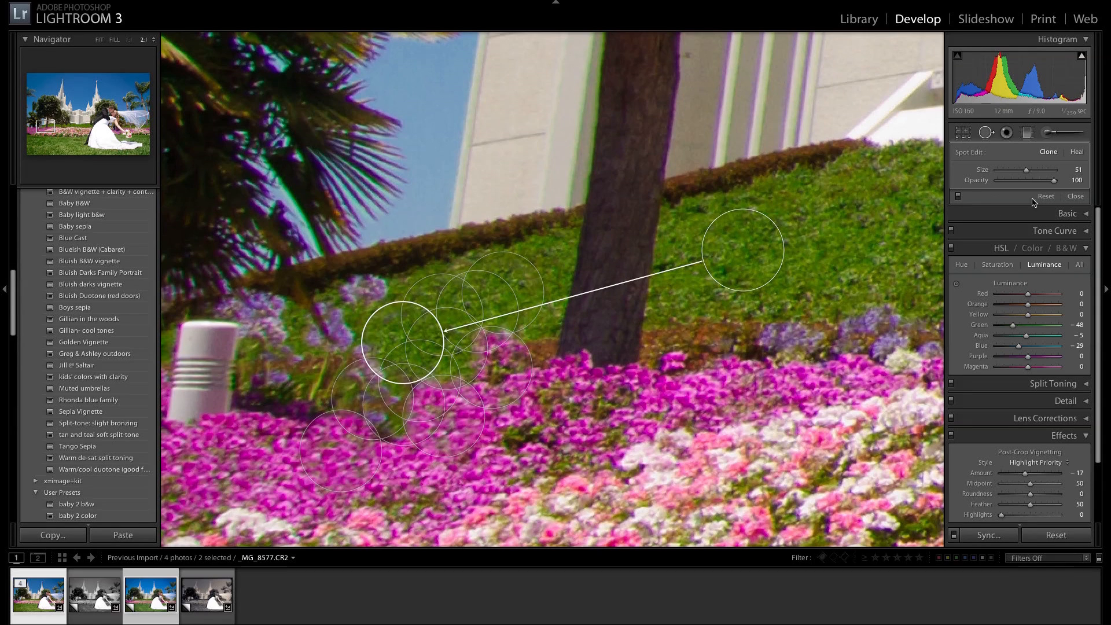
left_click(1075, 196)
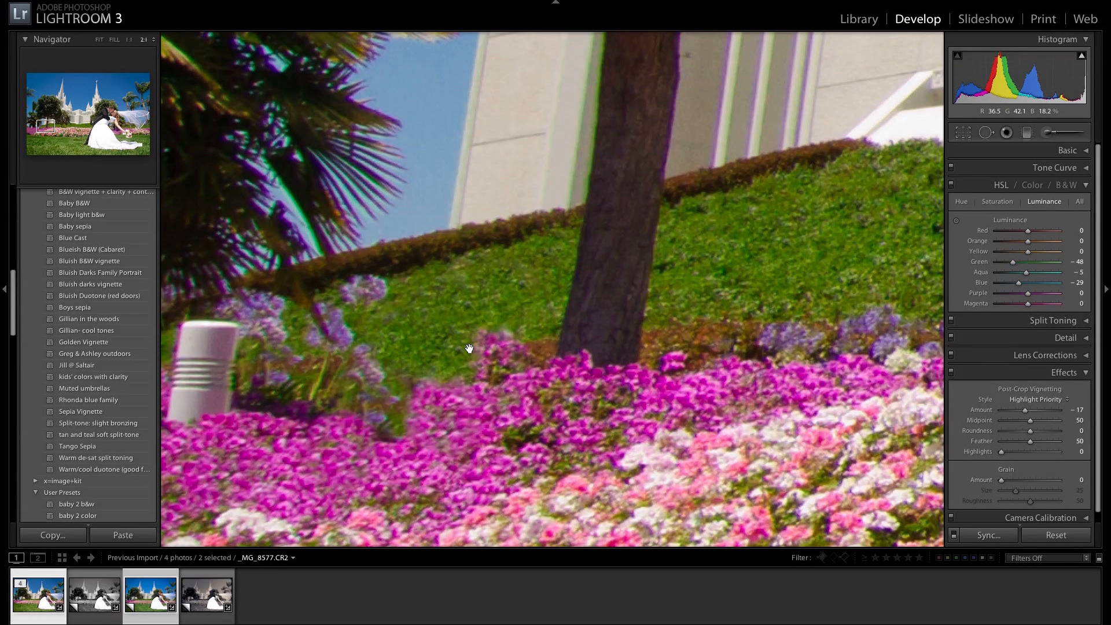
left_click(470, 348)
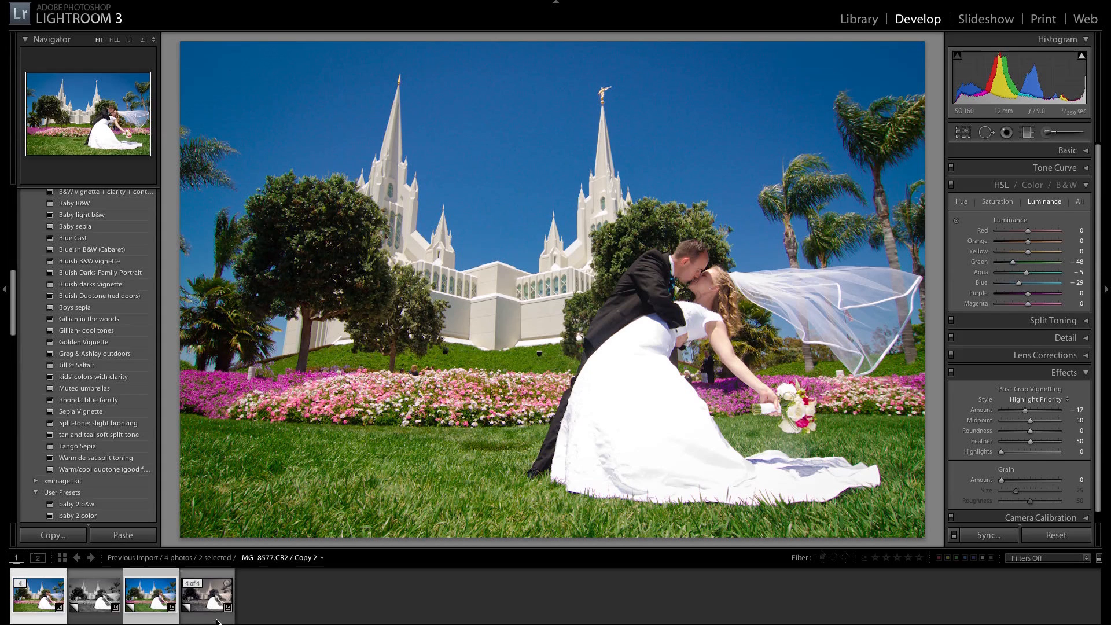
Open the high-contrast black-and-white copy and set its post-crop vignette to Amount −100, Roundness −100 and Midpoint 33
left_click(95, 593)
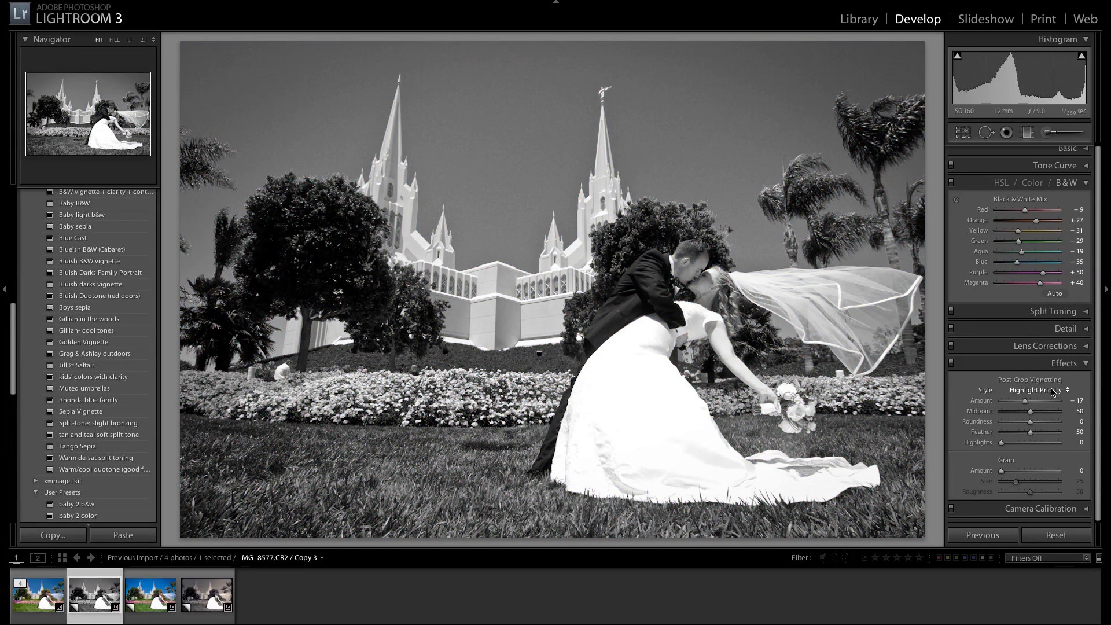
left_click_drag(1006, 404, 988, 428)
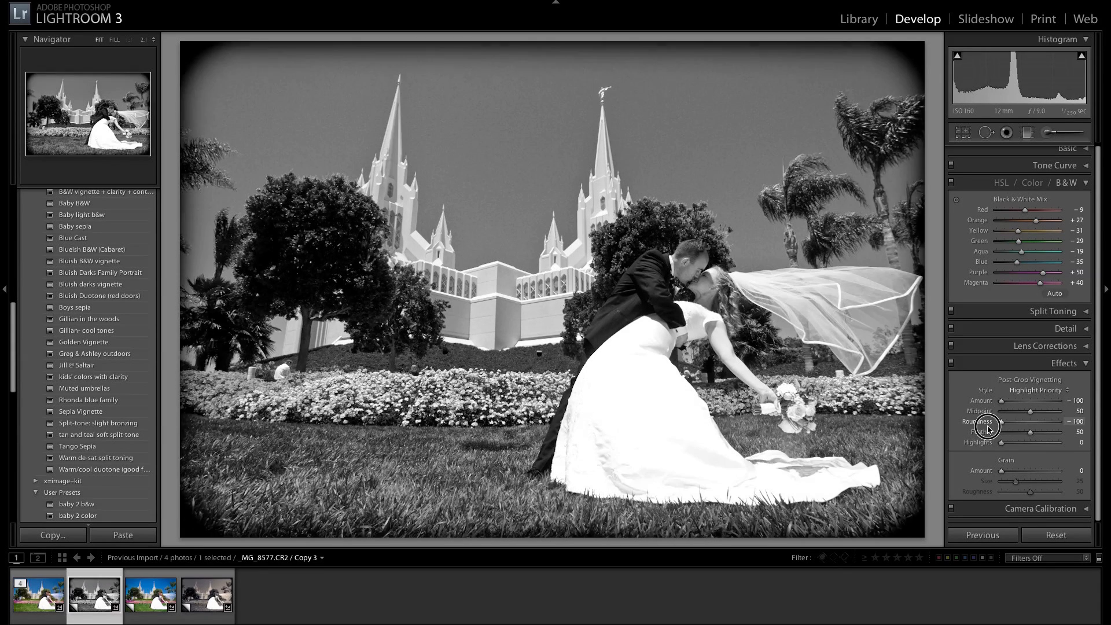
left_click_drag(1032, 413, 1020, 415)
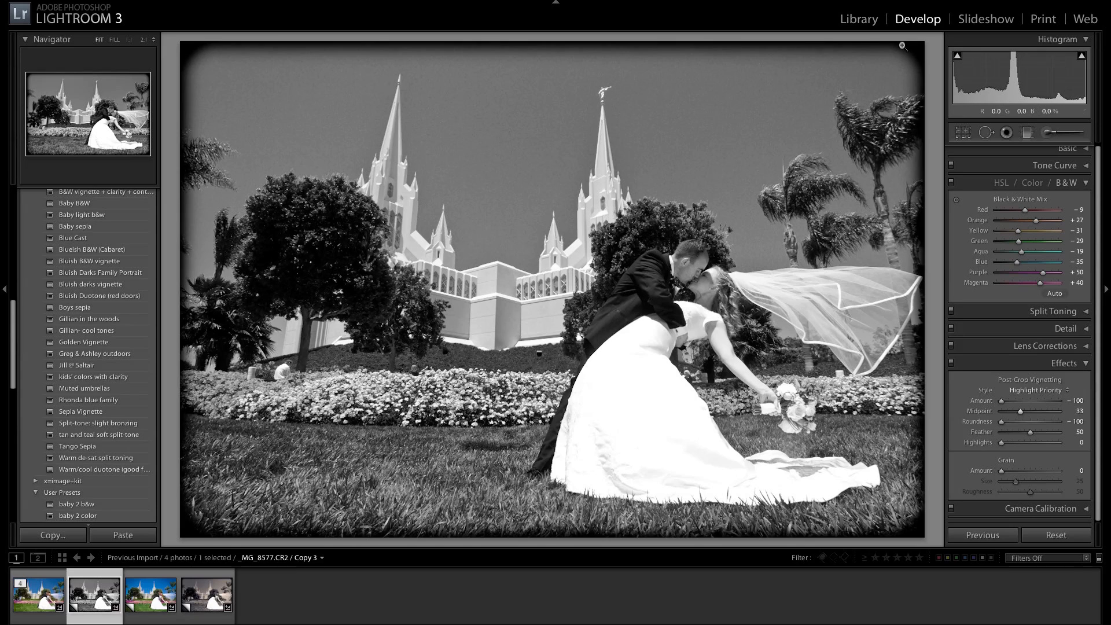
Check the dark vignette edge along the grass up close and set the vignette's Midpoint to 0
left_click(859, 530)
left_click_drag(806, 461, 754, 284)
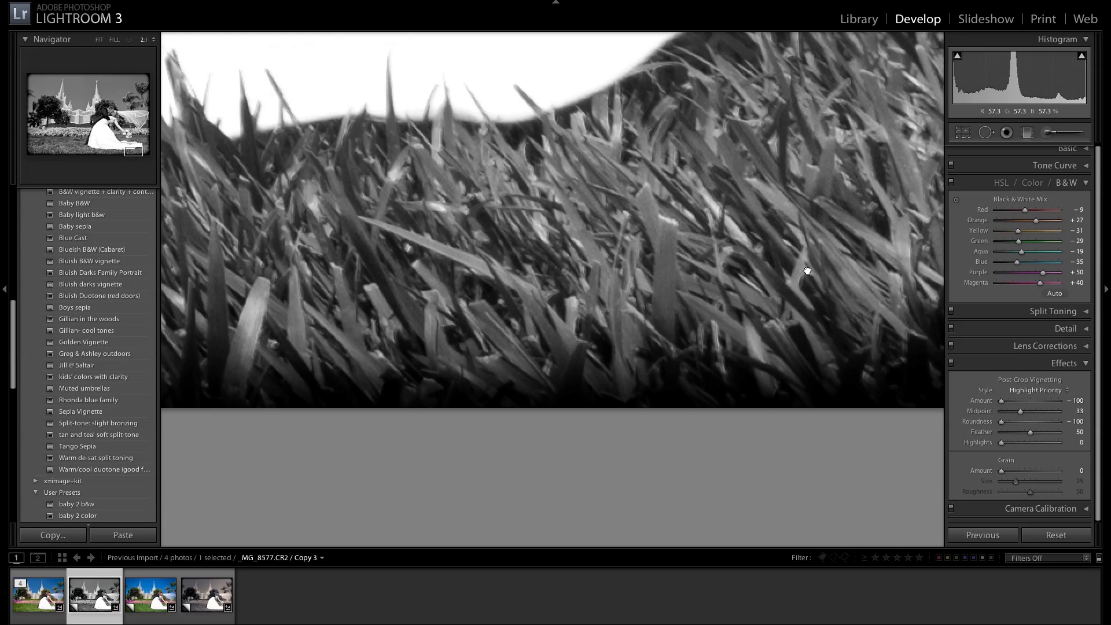
left_click(807, 271)
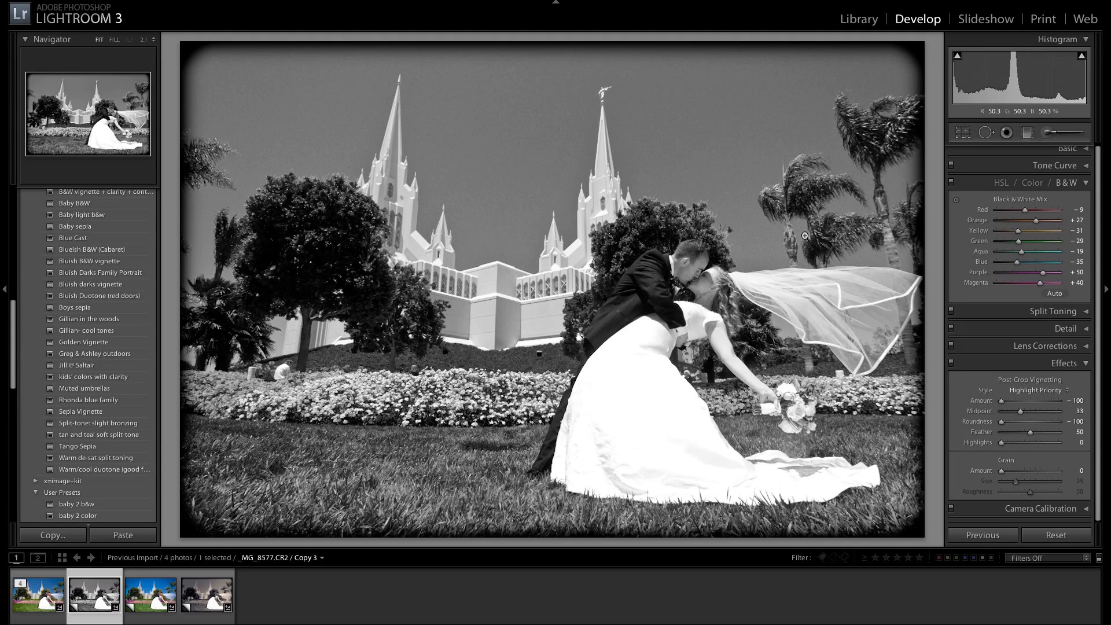
left_click(1021, 413)
left_click_drag(1025, 412, 994, 412)
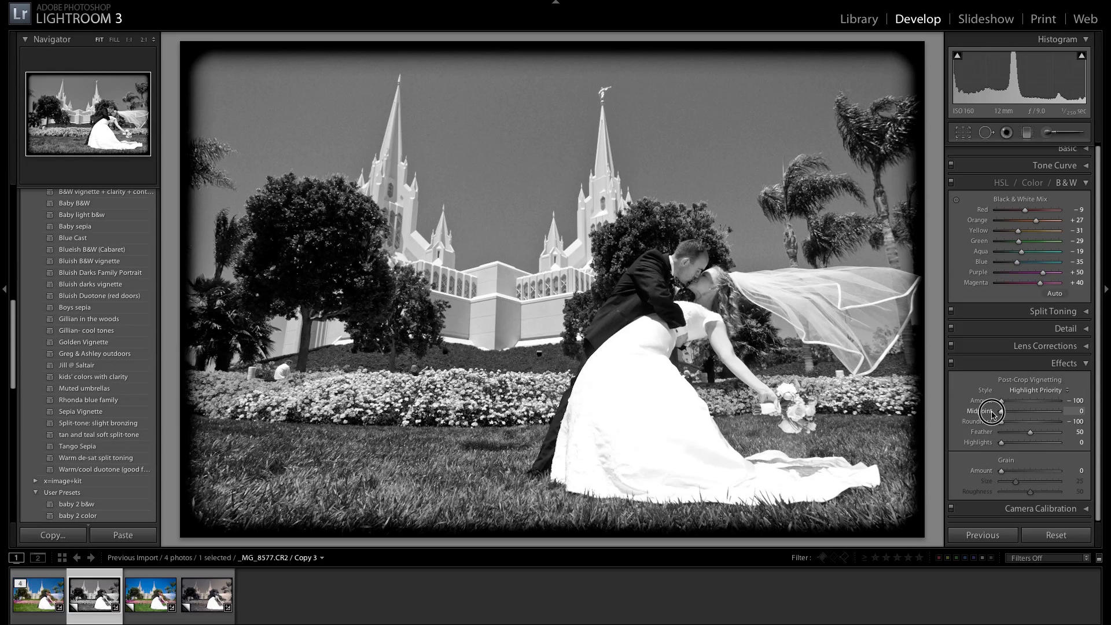
Try a fainter vignette with Midpoint 89 and Amount −23, and settle on Midpoint 0 and Amount −37
left_click_drag(991, 413, 1052, 411)
left_click(1029, 401)
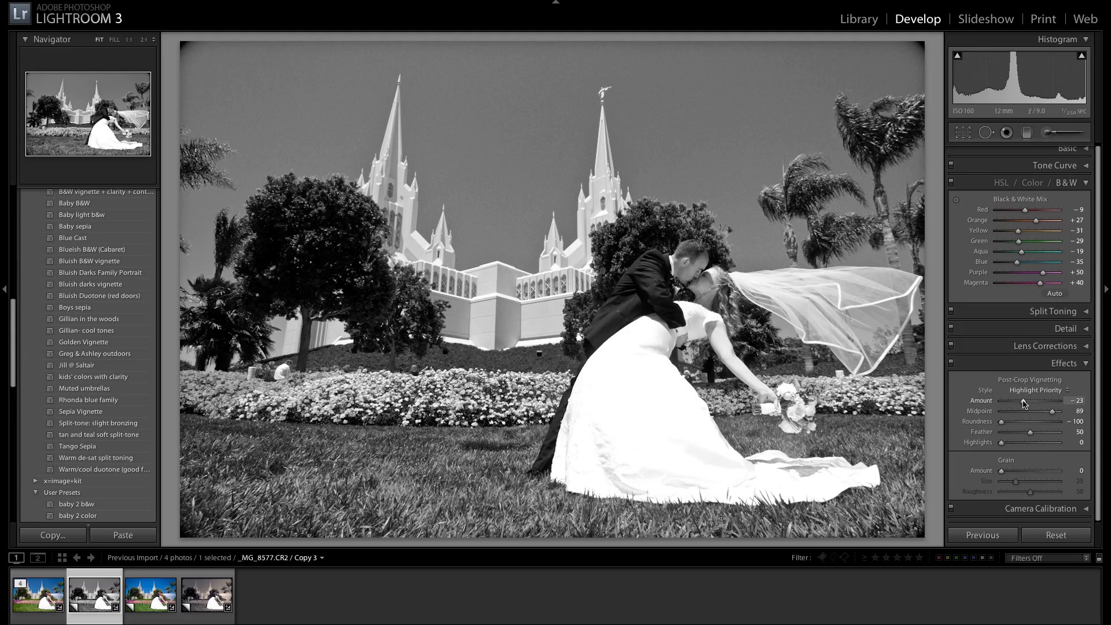
mouse_move(1025, 411)
left_mouse_down()
mouse_move(989, 411)
mouse_move(991, 402)
mouse_move(1019, 405)
left_mouse_up()
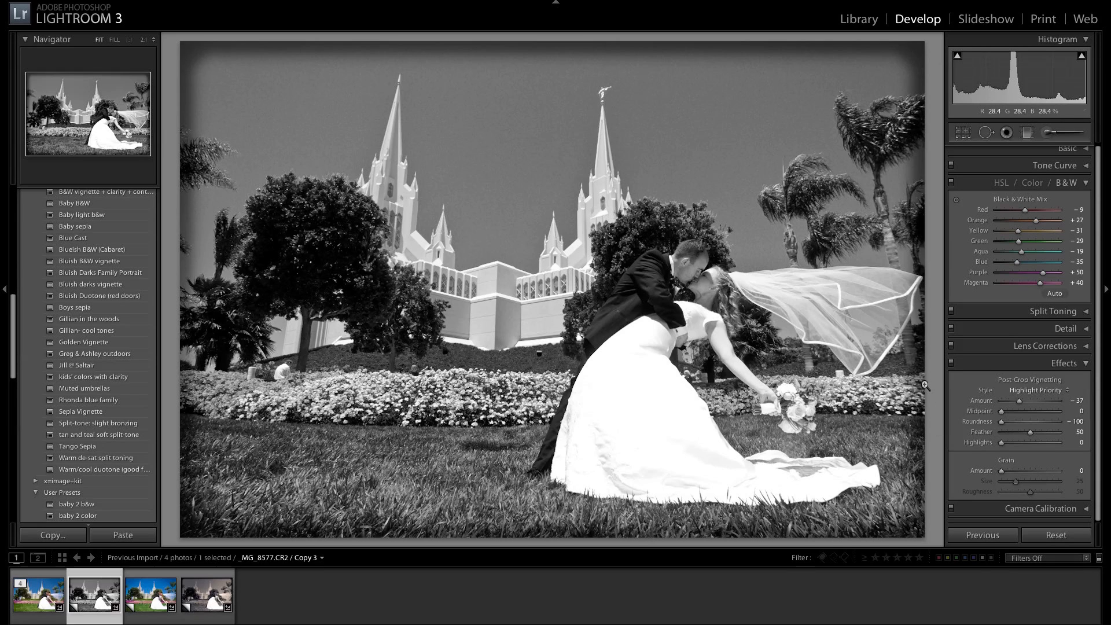
Try the vignette at Amount −100 again, and remove it from the black-and-white photo by setting Amount to 0
left_click_drag(991, 402, 979, 405)
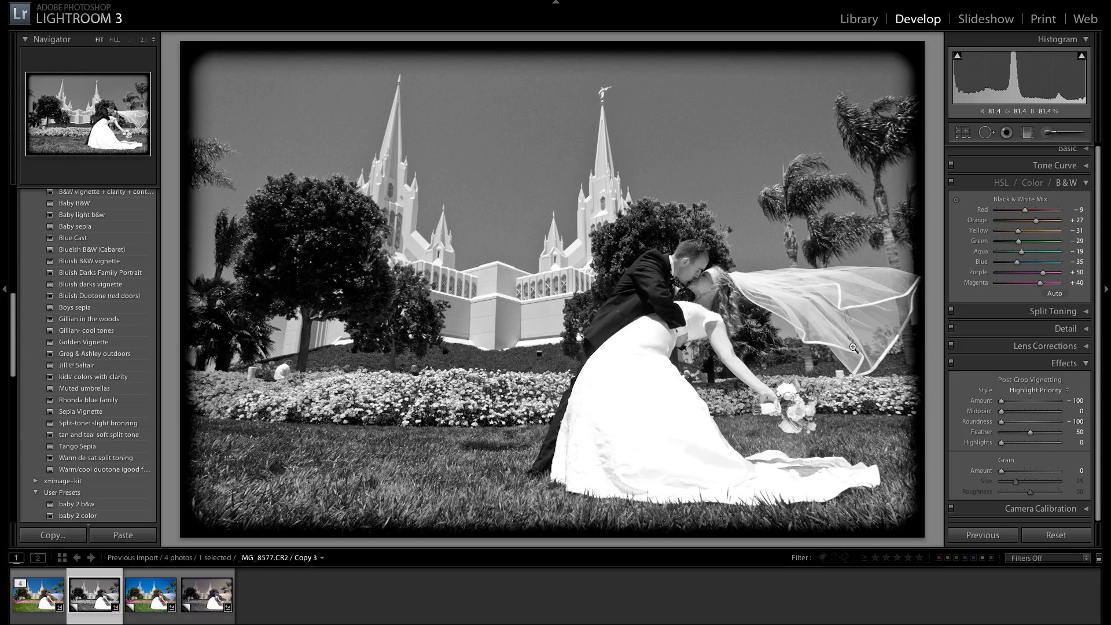
left_click(1070, 401)
type("0")
key("Return")
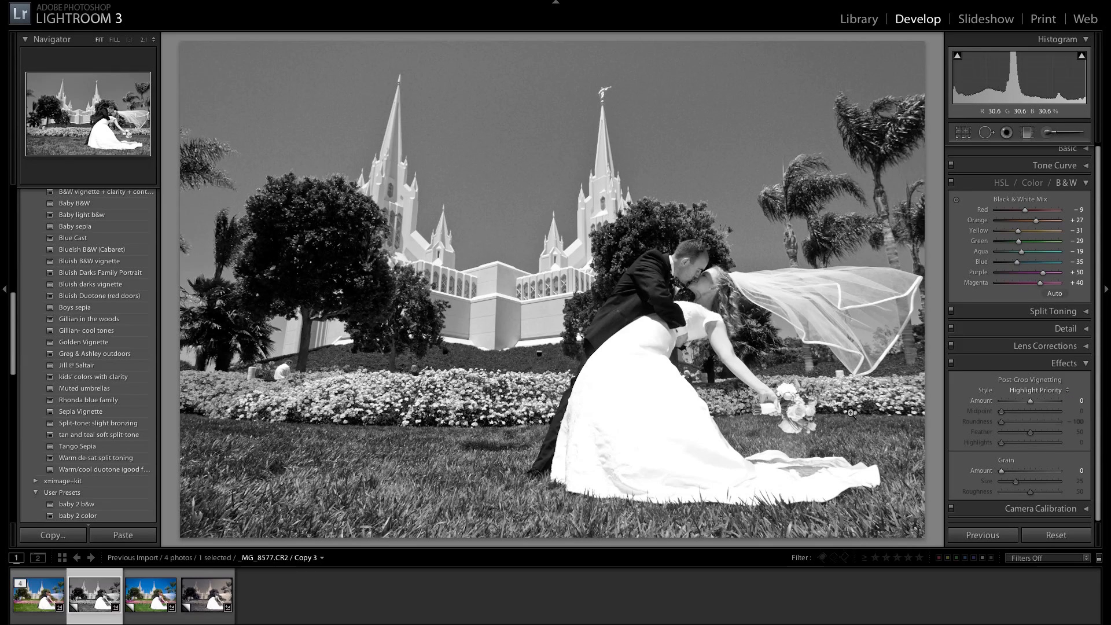